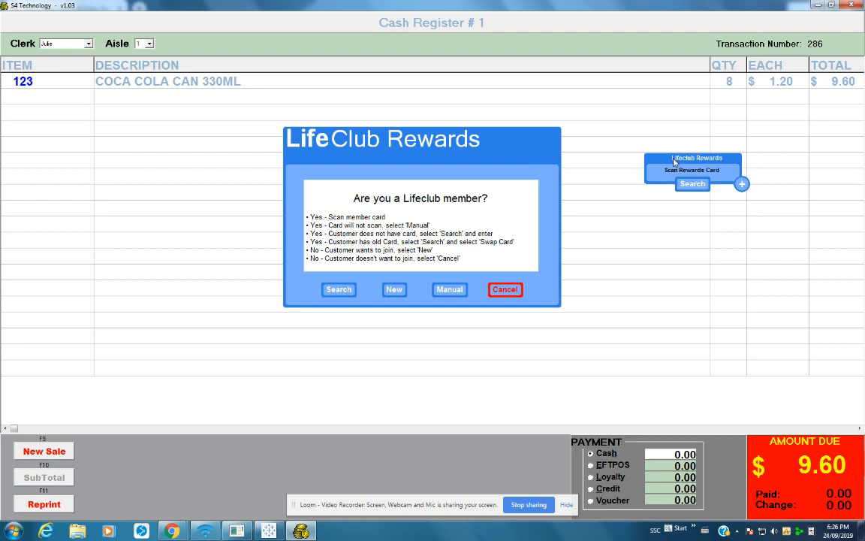
Move the LifeClub member question and rewards card panel aside, then choose Manual card entry
drag(508, 153, 410, 144)
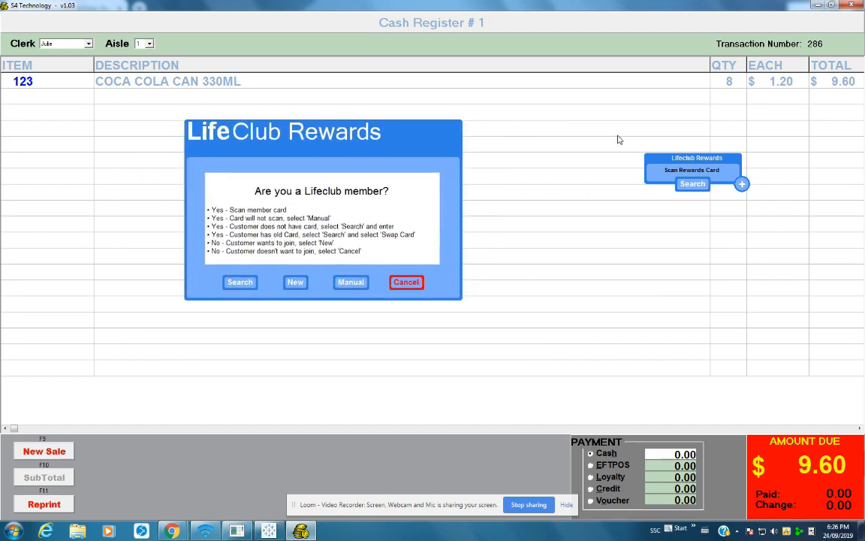
drag(656, 152, 606, 203)
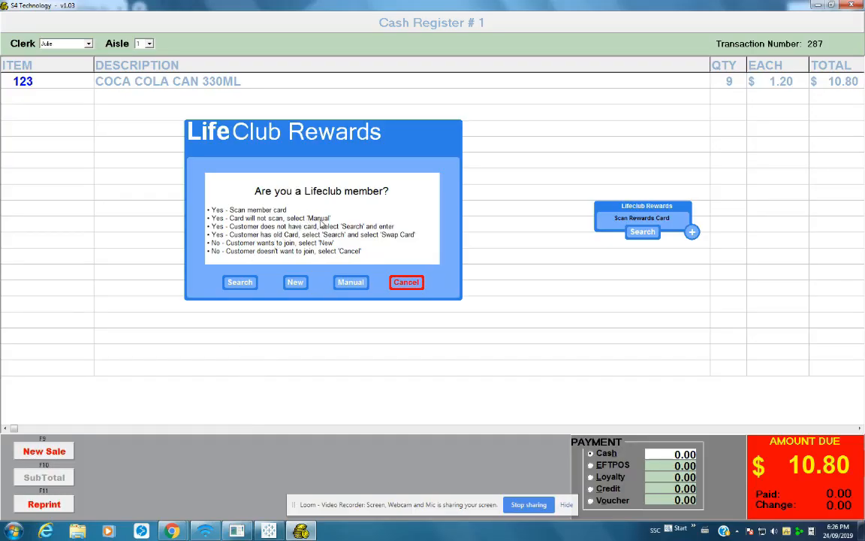
click(347, 282)
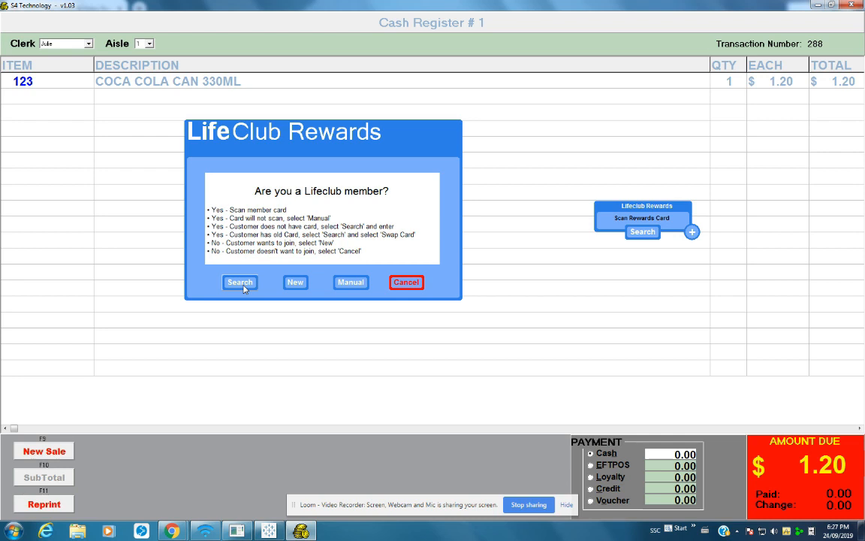
Search members by first name 'Nu' and attach the first match's rewards card to the sale
click(240, 283)
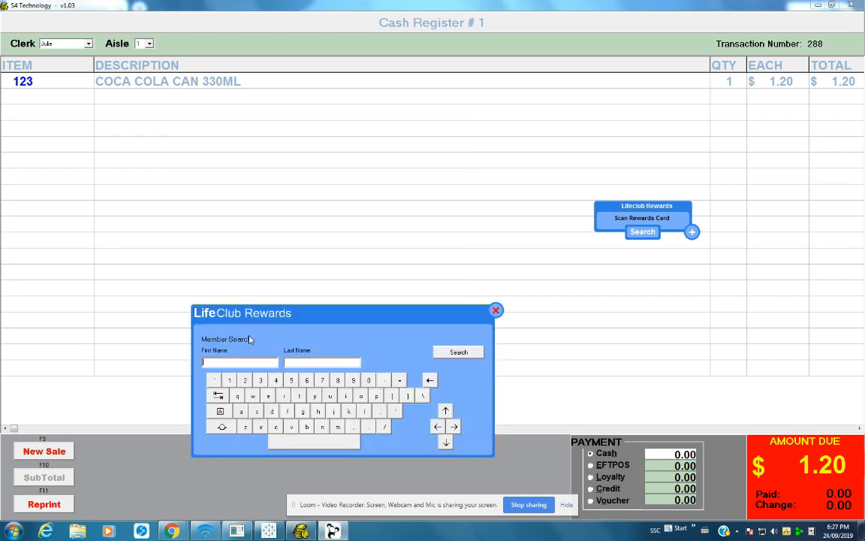
text(Nuz)
click(470, 352)
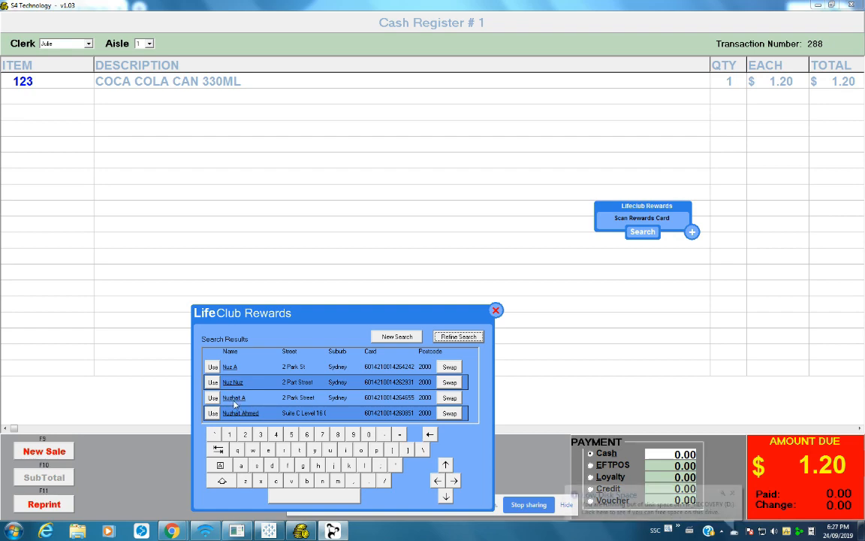
drag(367, 319, 346, 118)
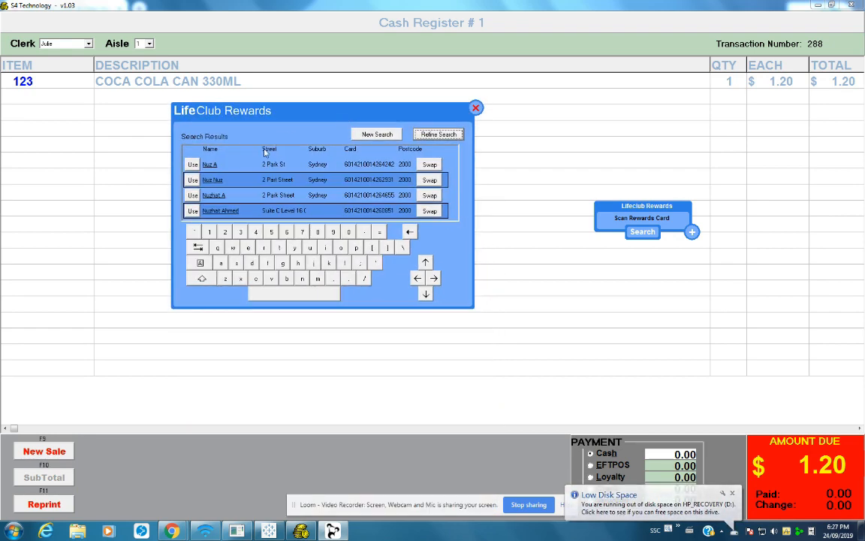
click(193, 164)
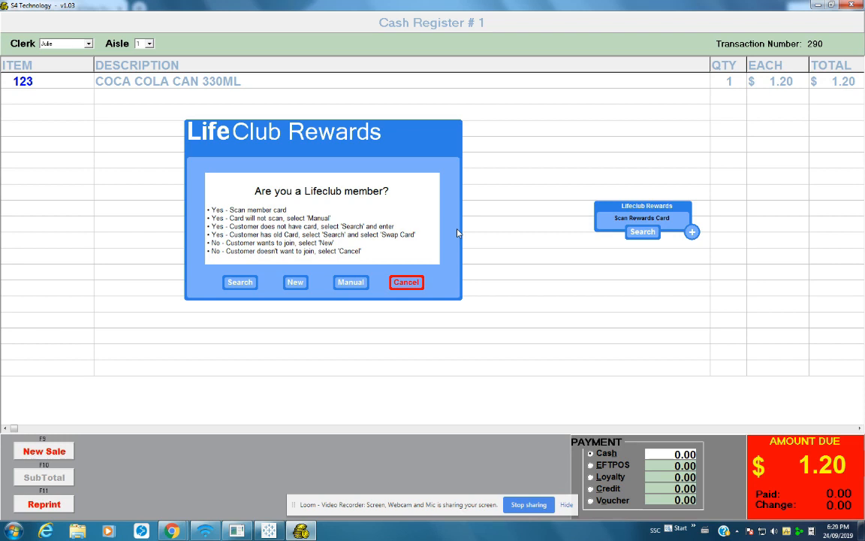
Swap the first matching member's card for a newly scanned card number and acknowledge the update
click(239, 282)
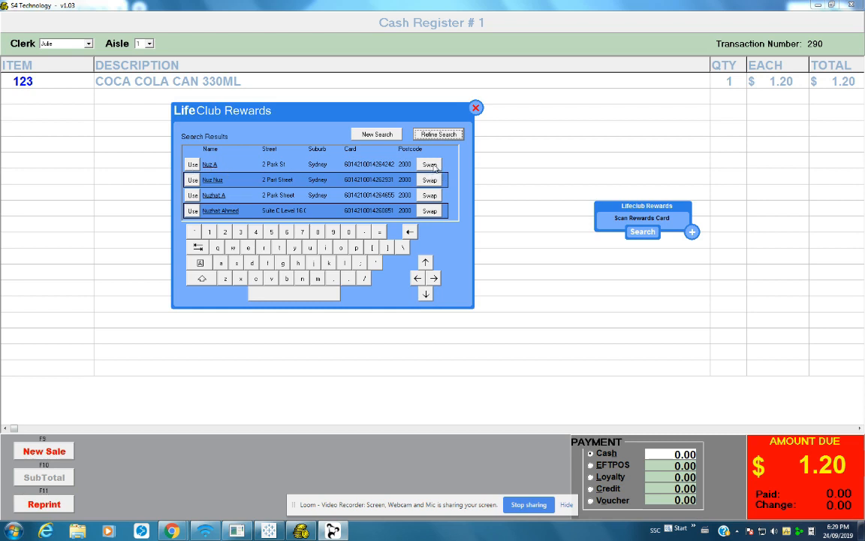
click(431, 165)
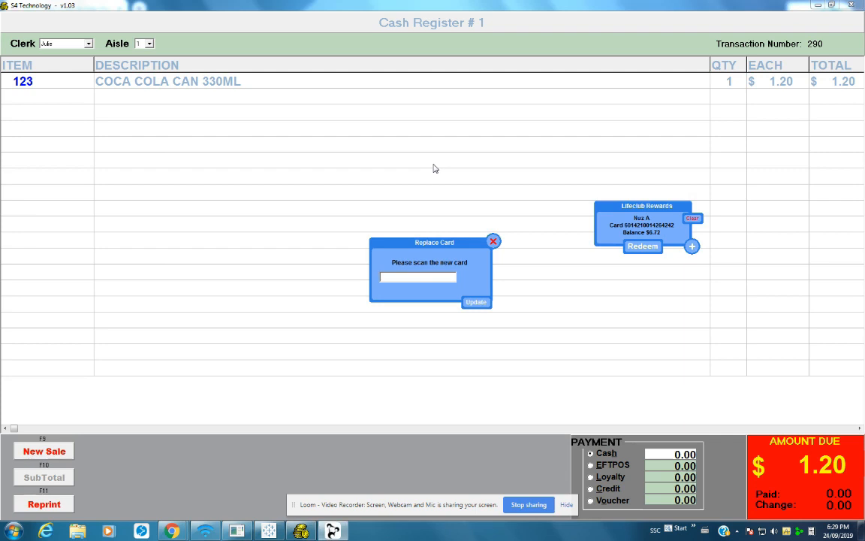
key(Return)
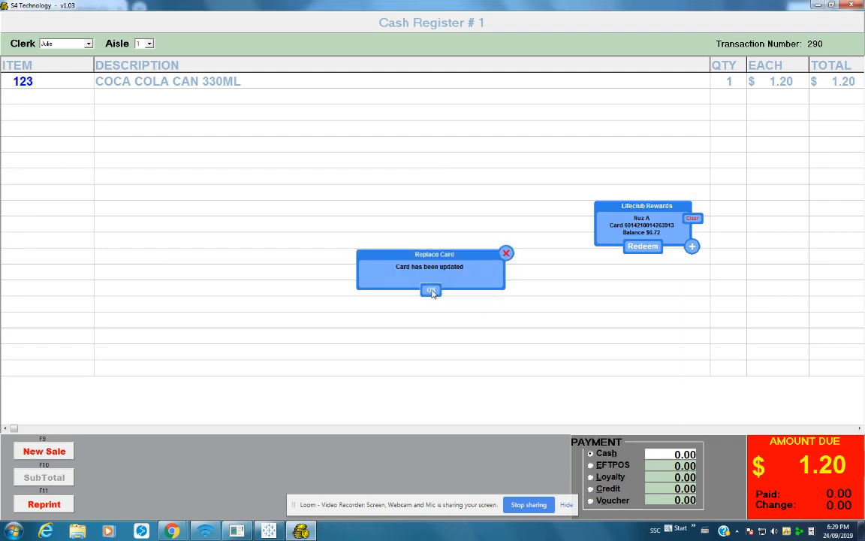
click(431, 291)
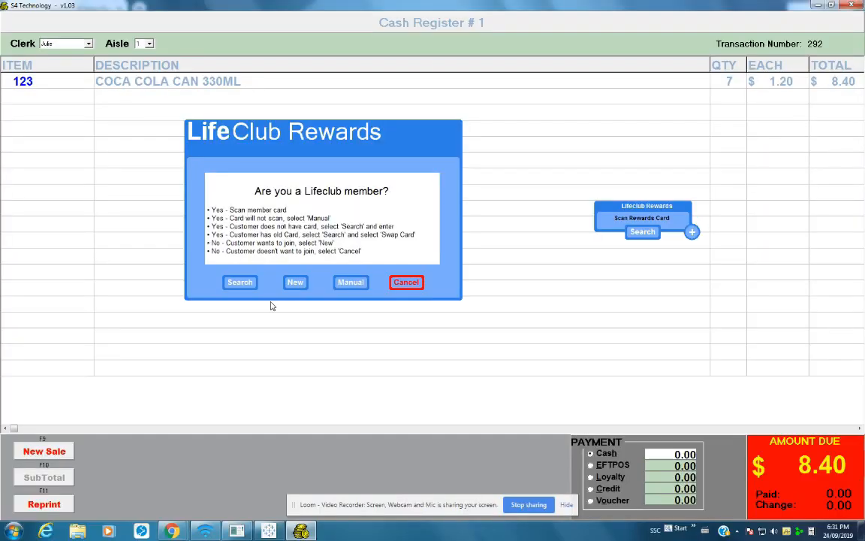
Close the New member form, scan the unregistered card, and choose Cancel & Enrol Later
click(294, 281)
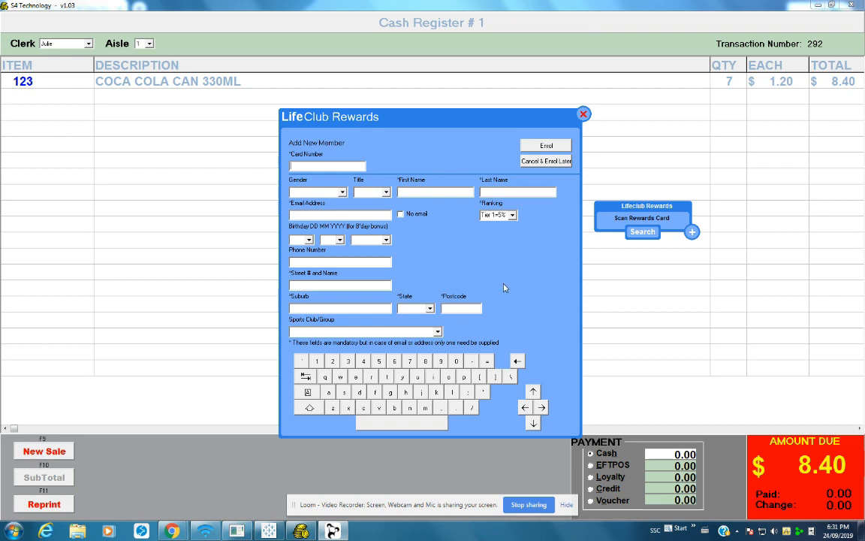
click(583, 115)
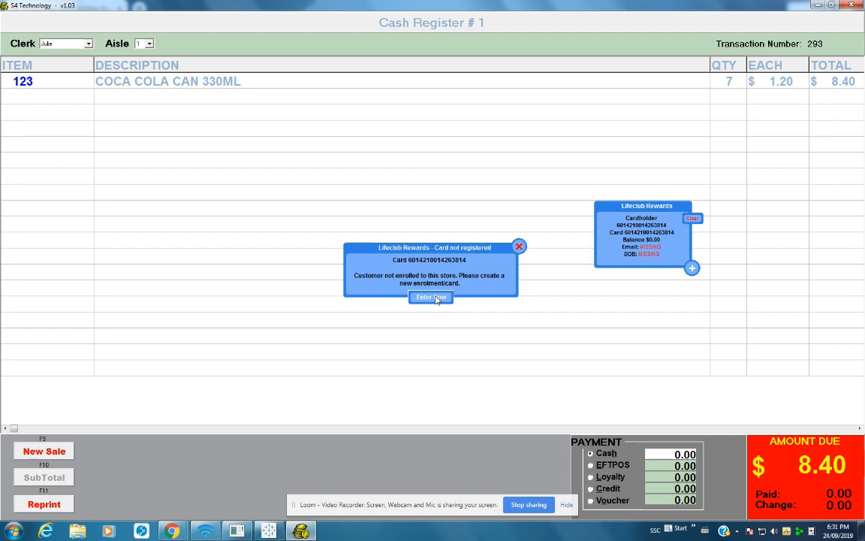
click(435, 297)
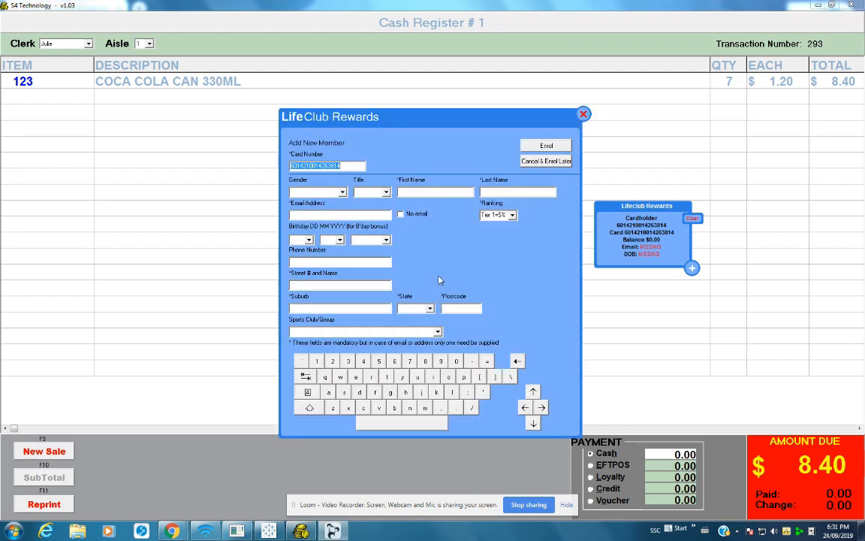
click(545, 162)
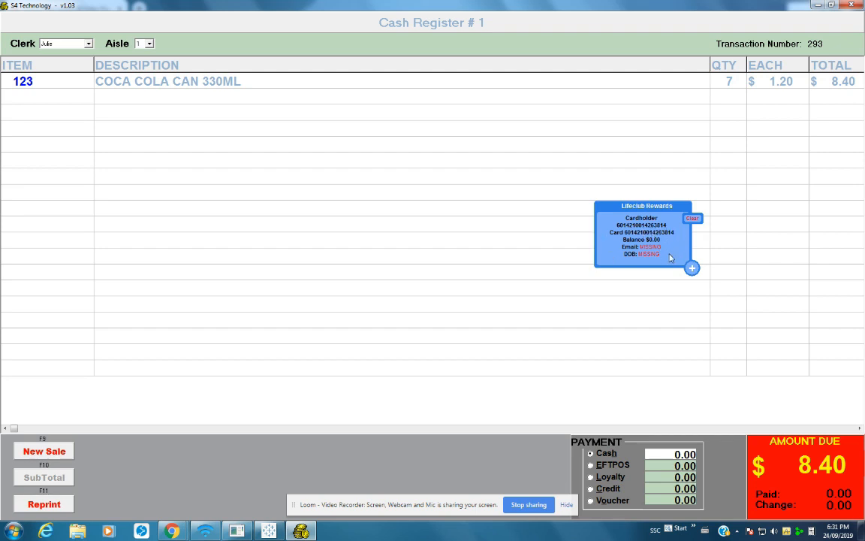
Check the Loyalty Rewards enrolment receipt in the Epson TM-T88III Emulator, then close it
click(812, 531)
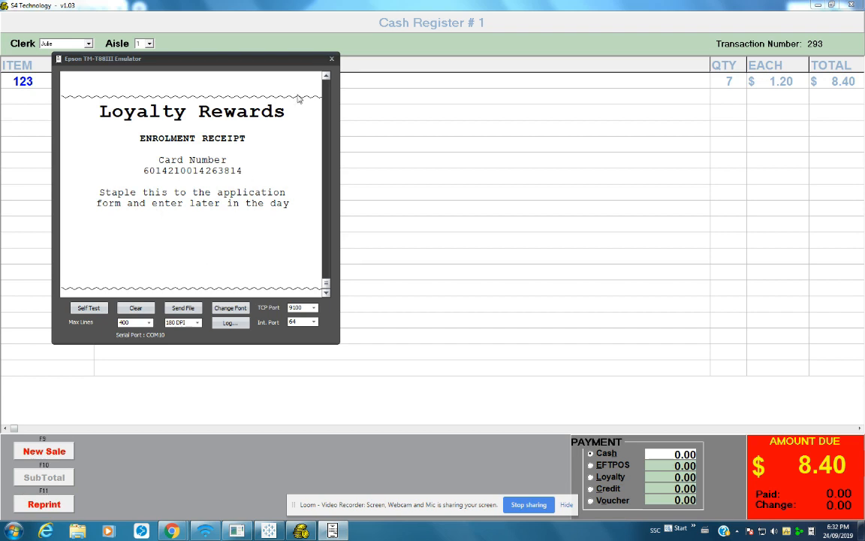
click(331, 59)
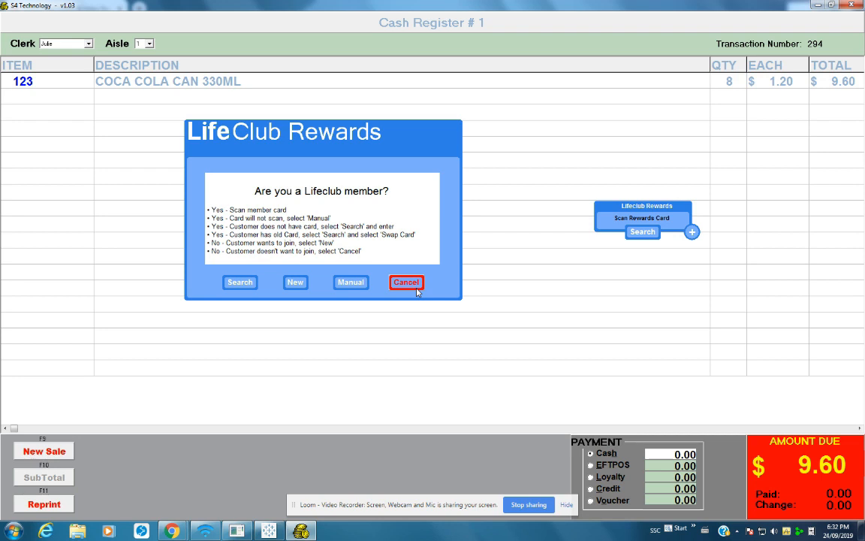
Dismiss the member question and bring up Add New Member for the scanned unregistered card
click(416, 283)
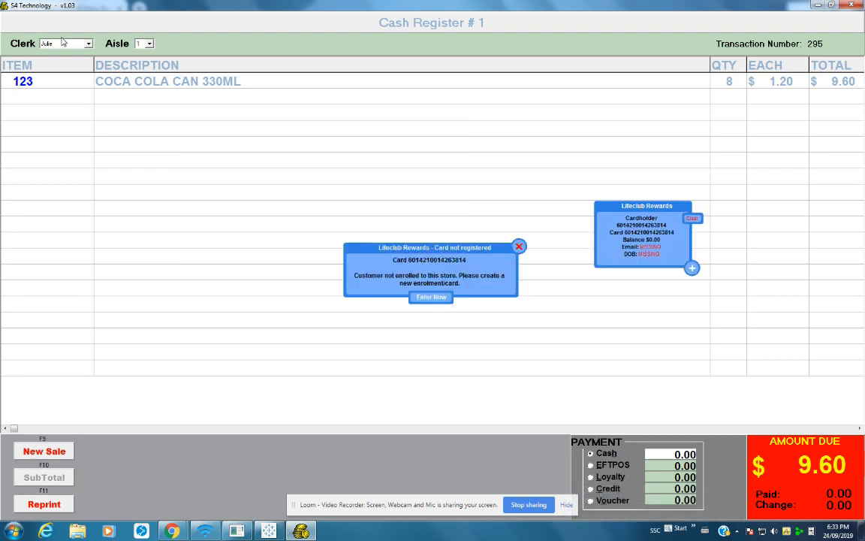
click(431, 296)
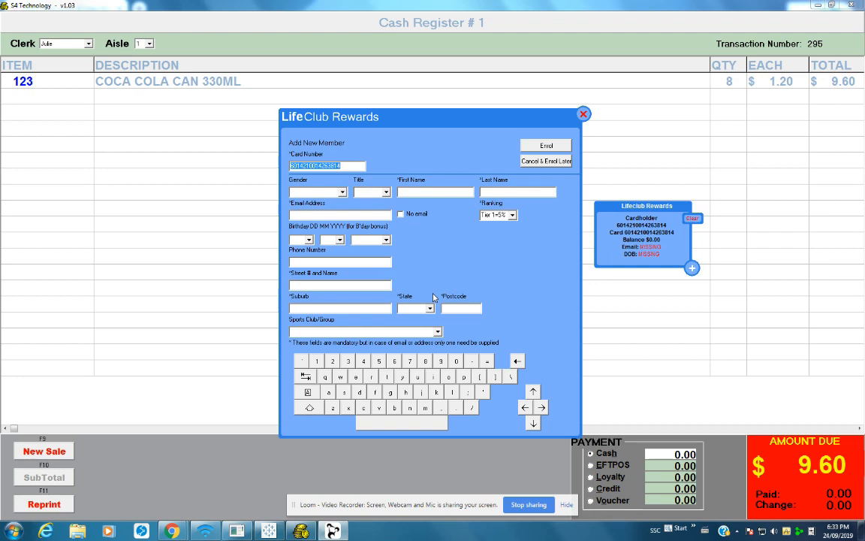
Defer enrolment to print the receipt, review it in the Epson emulator, and close the emulator
click(554, 162)
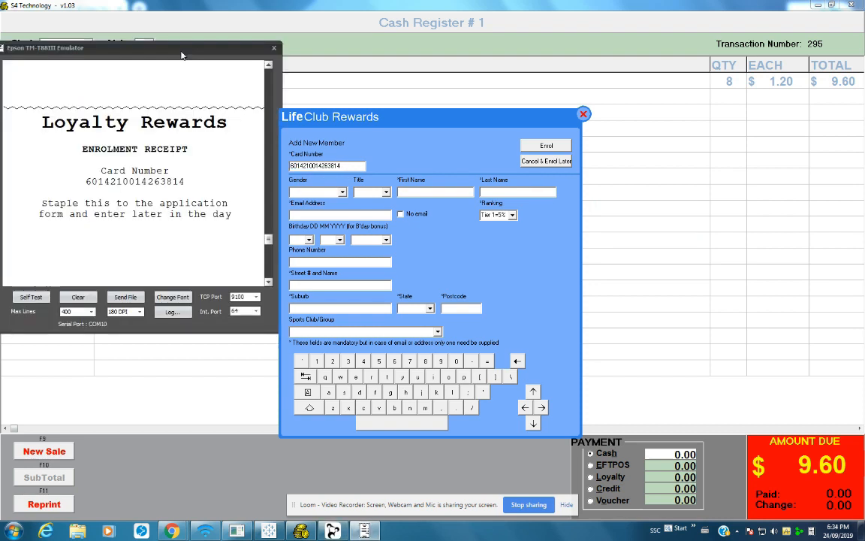
mouse_move(194, 45)
mouse_down()
mouse_move(209, 50)
mouse_move(203, 47)
mouse_up()
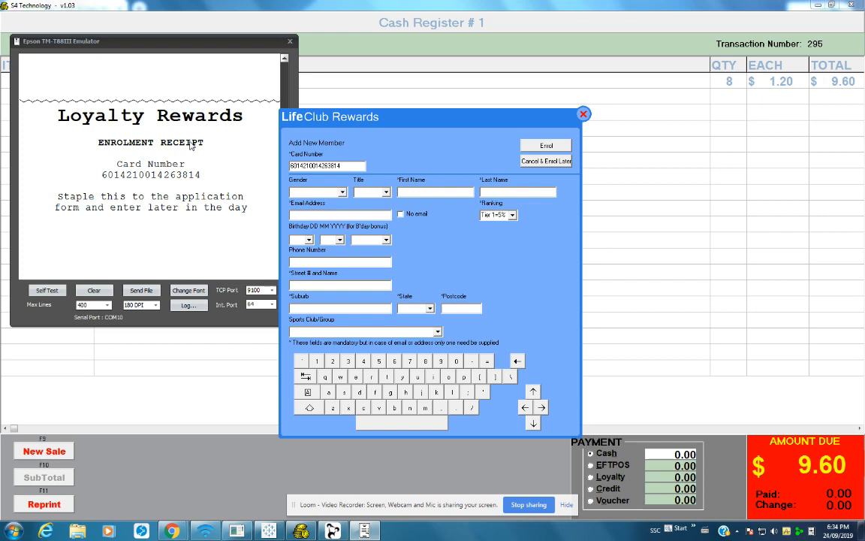
click(290, 41)
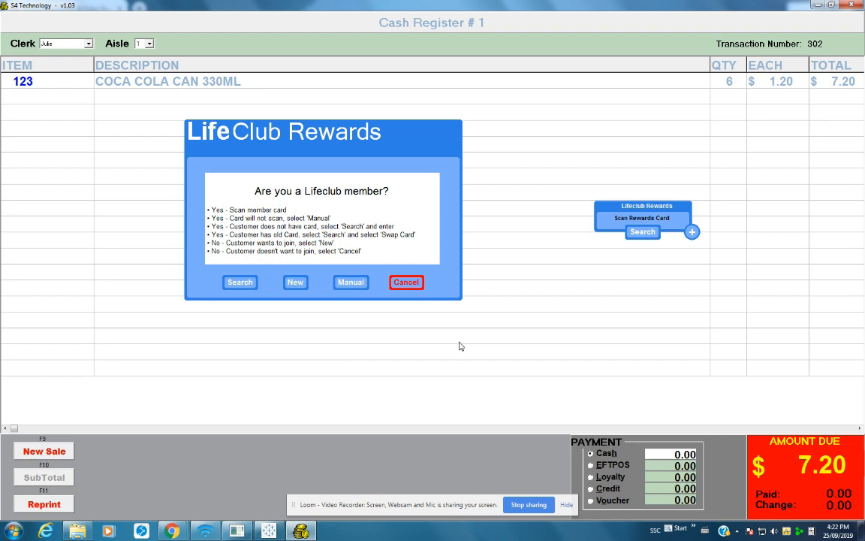
Replace the second matching member's rewards card with a newly scanned card number
click(240, 282)
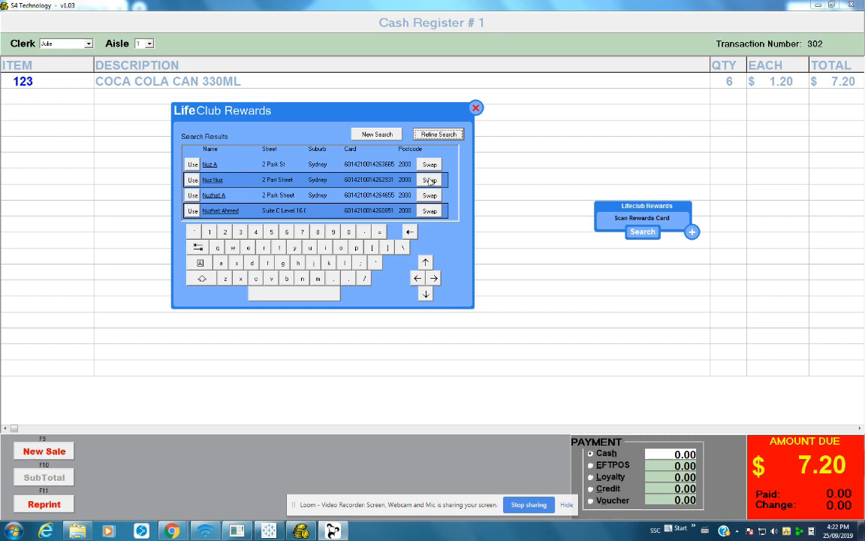
click(429, 181)
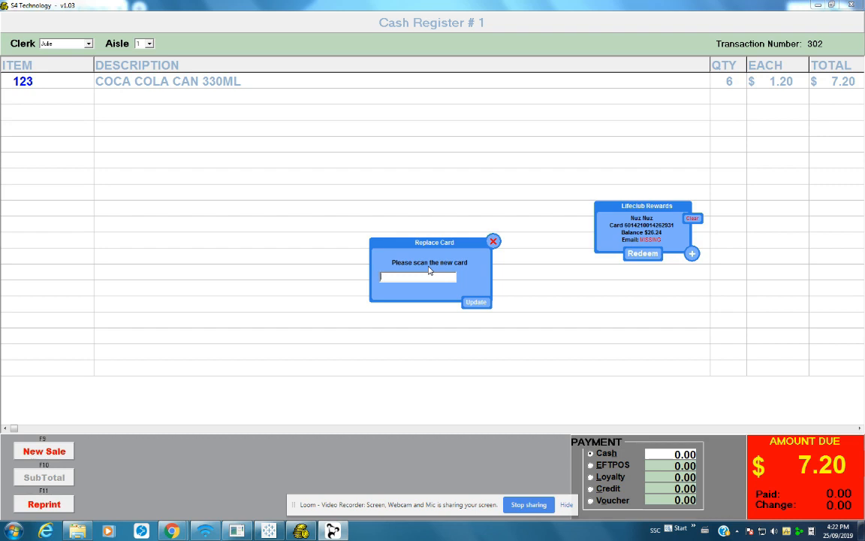
text(6014210)
key(Return)
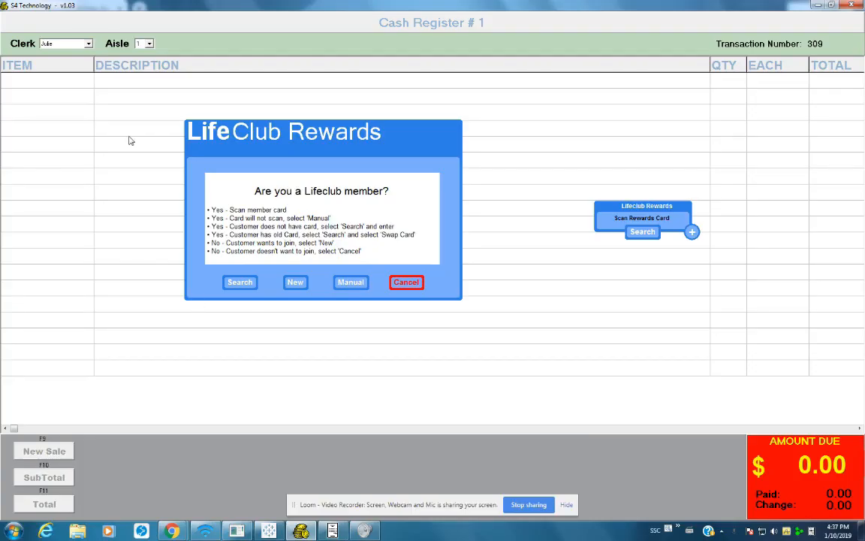
Add item 123, COCA COLA CAN 330ML, and scan the member's rewards card
text(123)
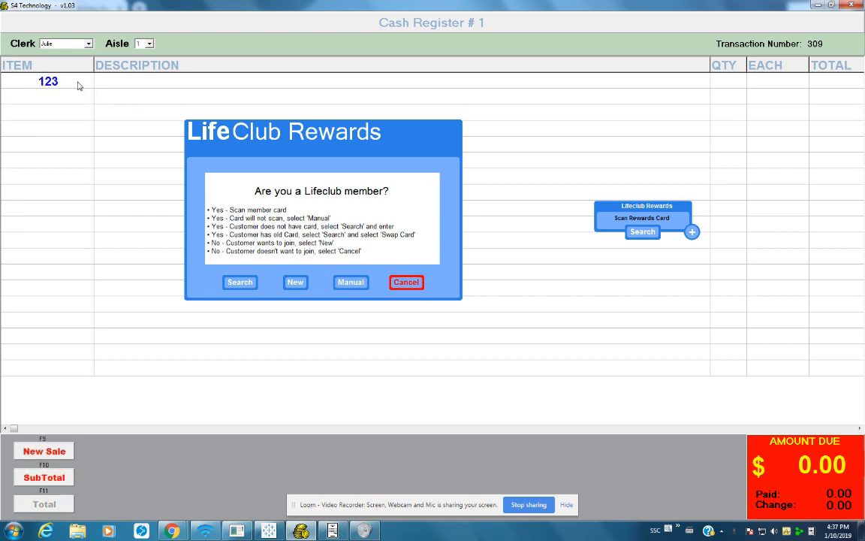
key(Return)
key(Return)
key(Return)
key(Return)
key(Return)
key(Return)
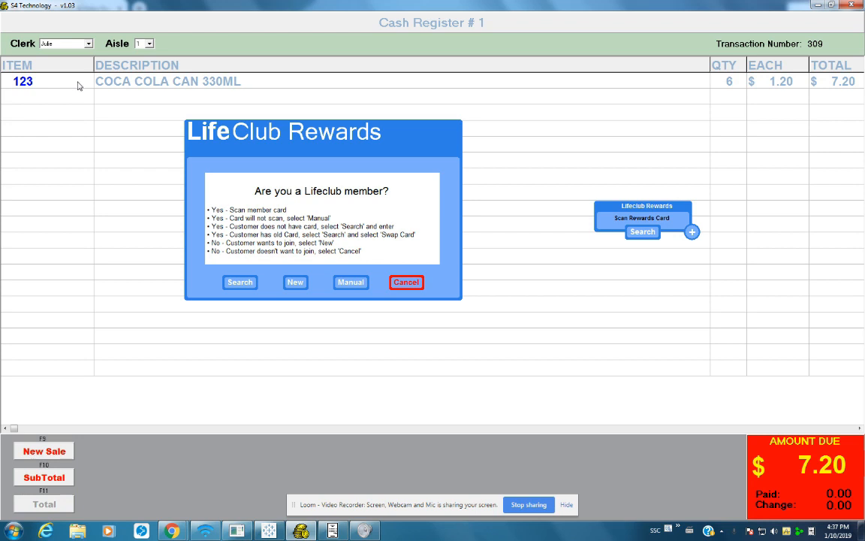
key(Return)
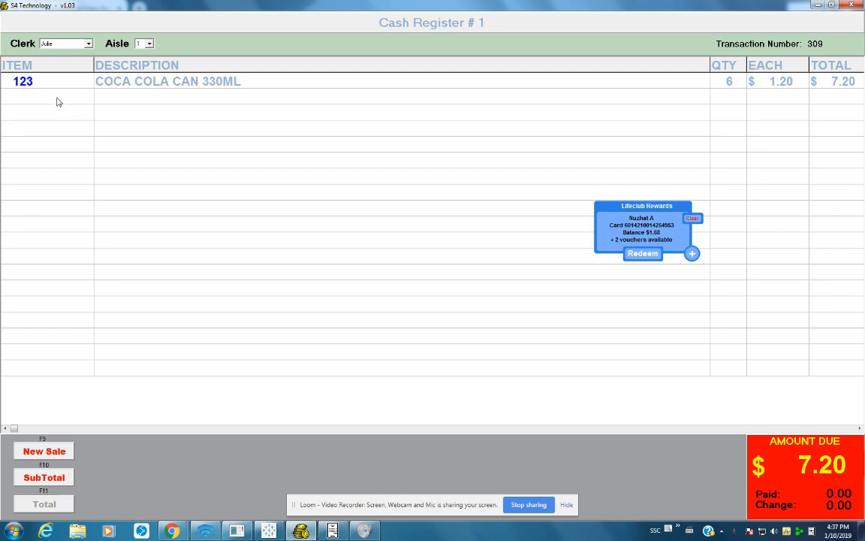
Add item 555 PRESCRIPTIONS at $4.99 and subtotal the sale for payment
text(555)
key(Return)
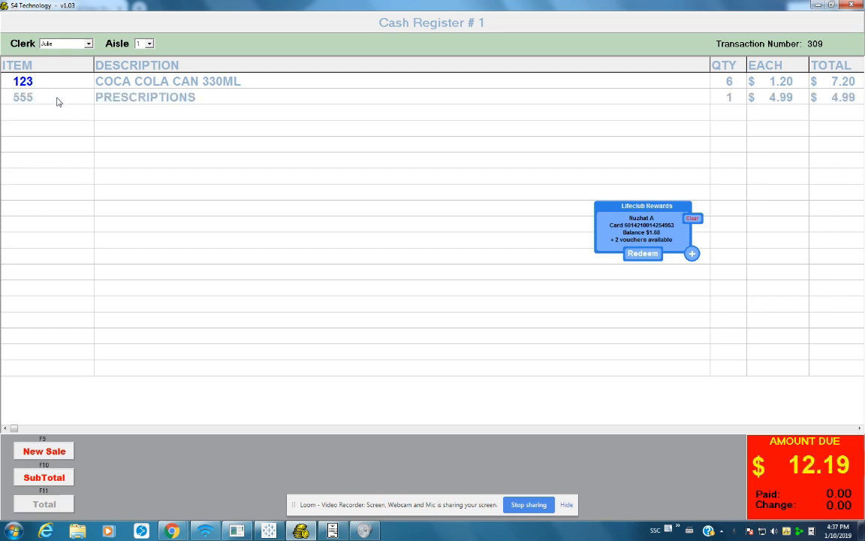
click(59, 477)
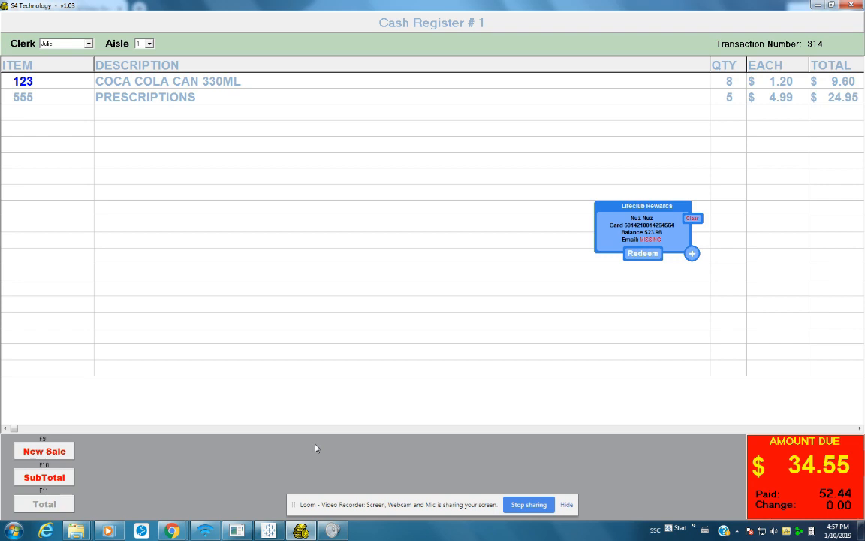
Redeem from the Lifeclub Rewards panel, opening the Redemption dialog with $23.98 available
click(640, 257)
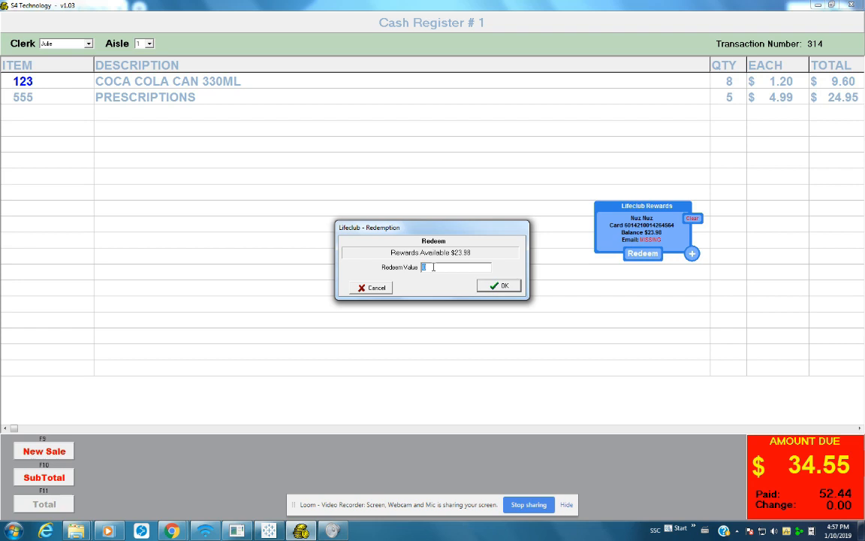
Redeem $9.60 in rewards and subtotal the sale with the loyalty payment applied
text(9.60)
click(495, 286)
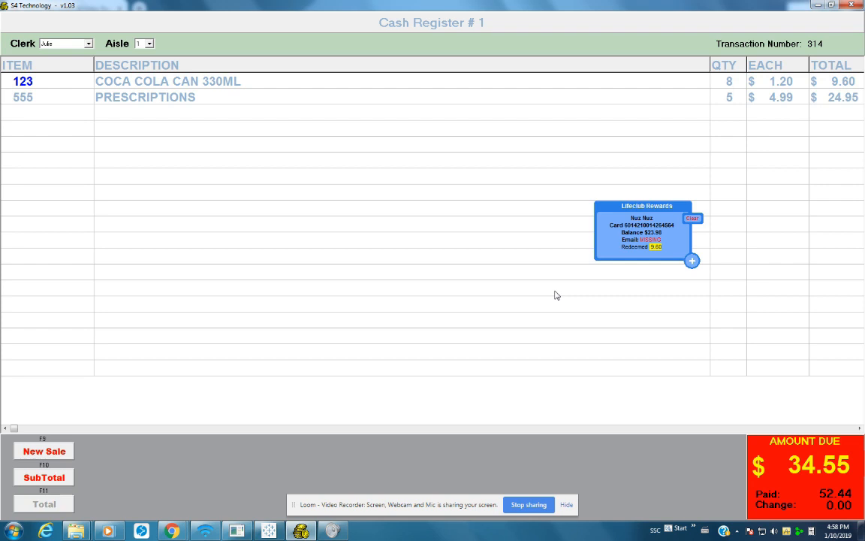
click(68, 476)
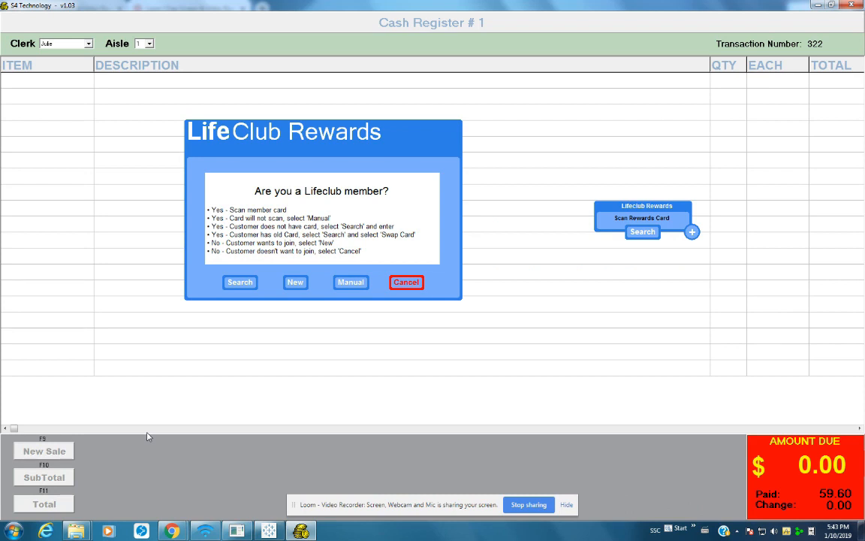
Search LifeClub members by the customer's first name from the membership prompt
click(241, 283)
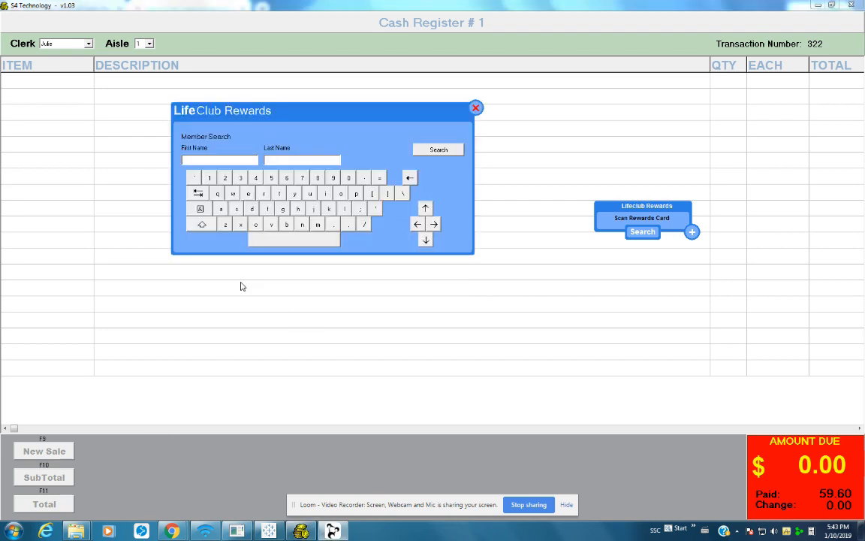
text(Nur)
click(439, 150)
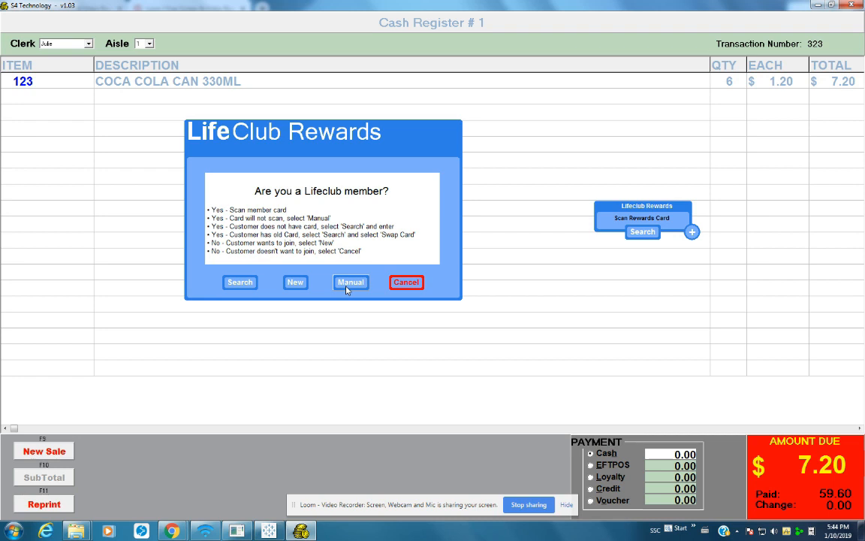
Load the member onto the cola sale by keying in their card number manually
click(348, 287)
text(6014210)
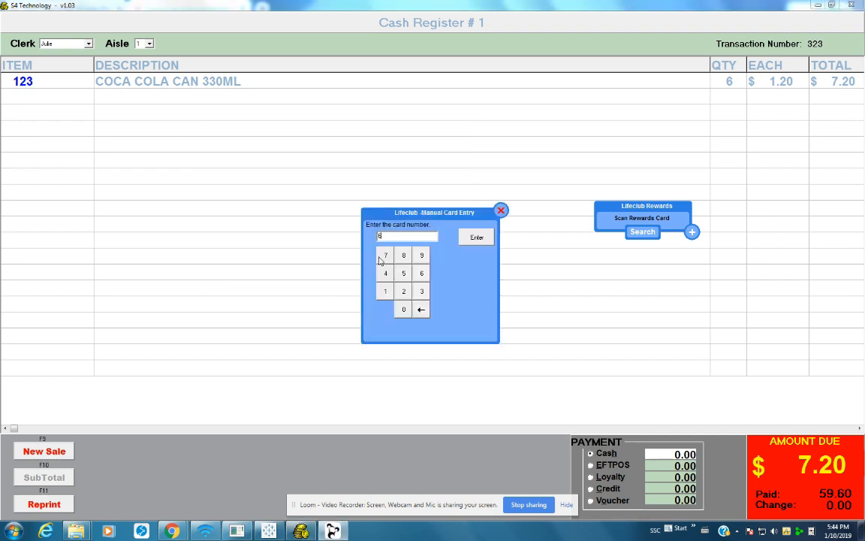
text(014254953)
key(Return)
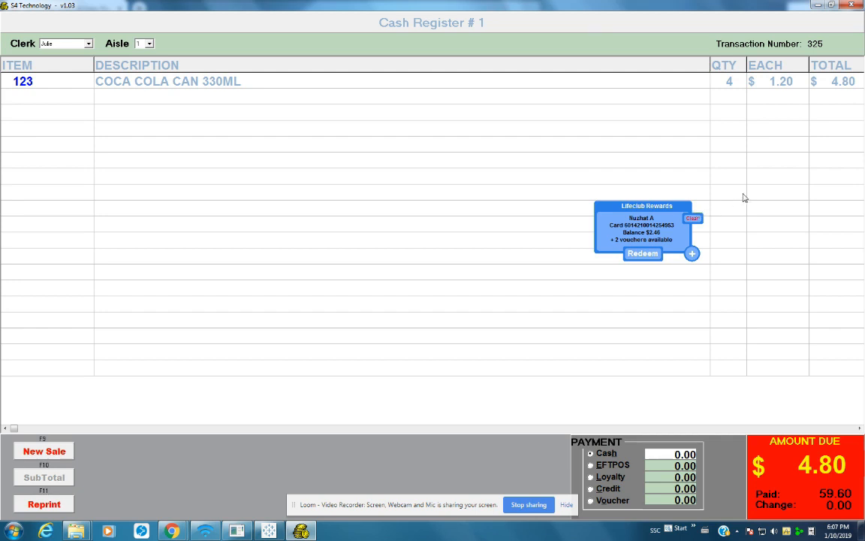
Open the member's Update Details form from the Lifeclub panel options
click(692, 253)
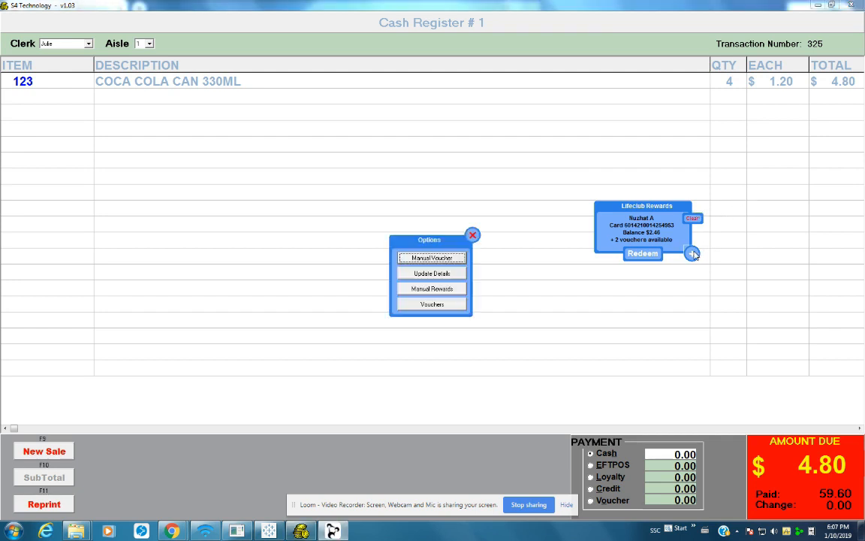
click(433, 274)
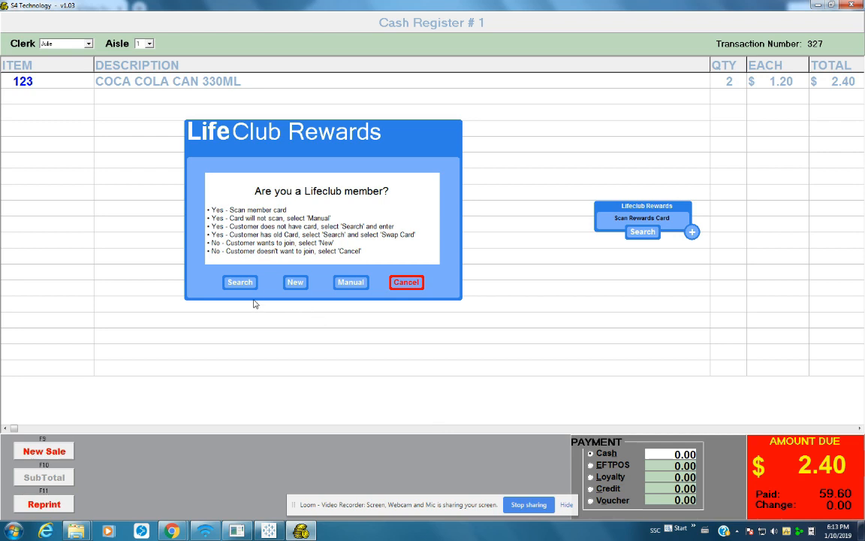
Search members by the customer's first name
click(239, 281)
text(Nuz)
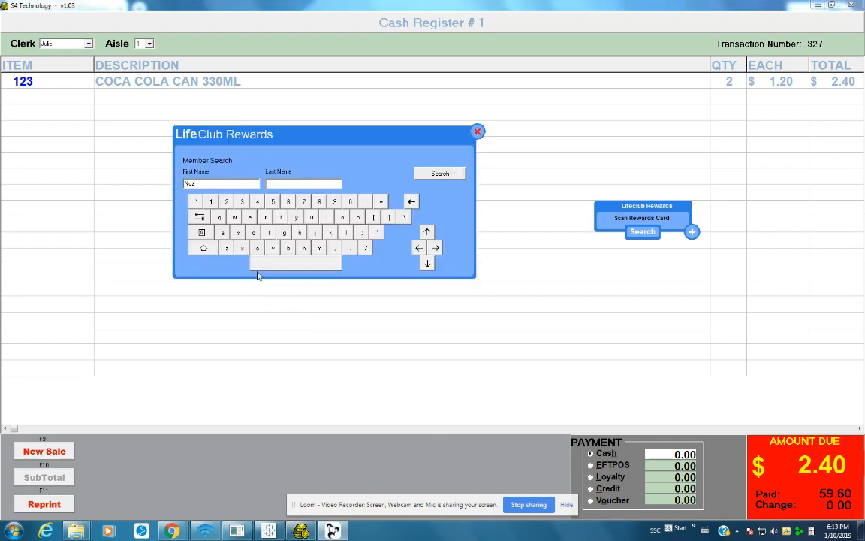
click(434, 174)
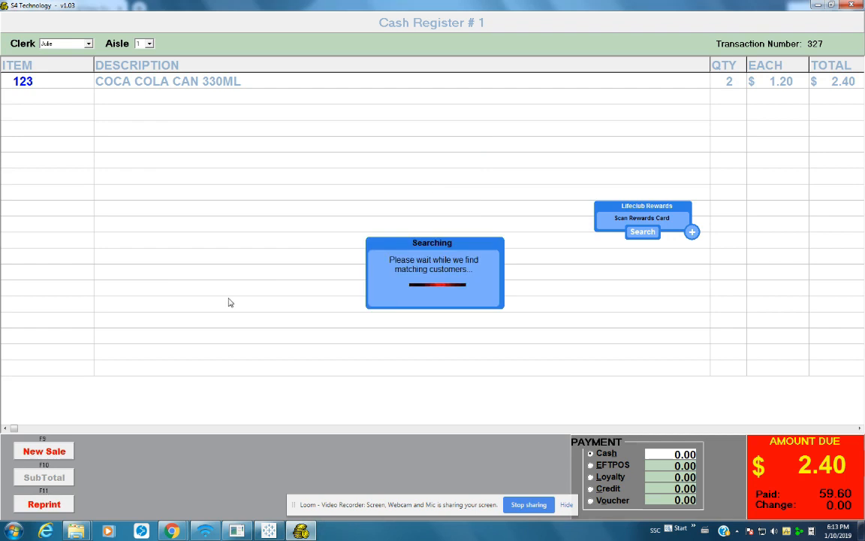
Swap the found member's card for a new card number and confirm the update
drag(455, 214, 455, 223)
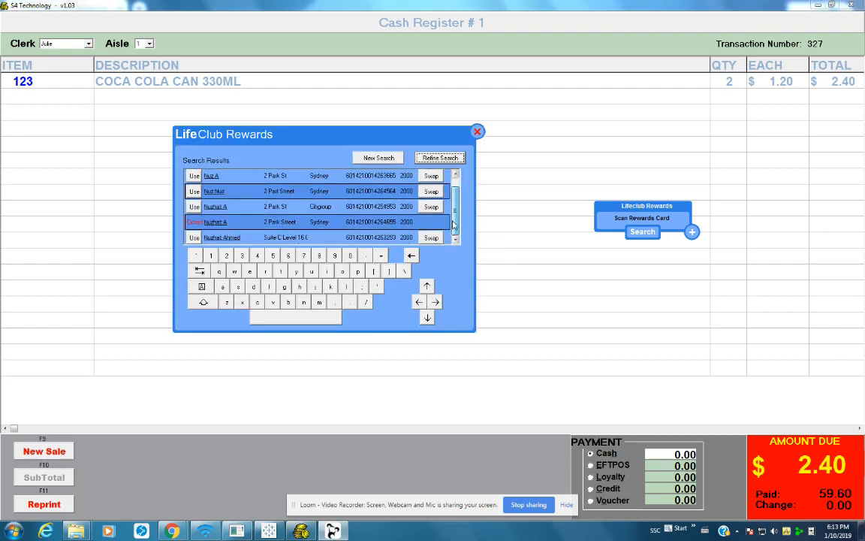
click(431, 236)
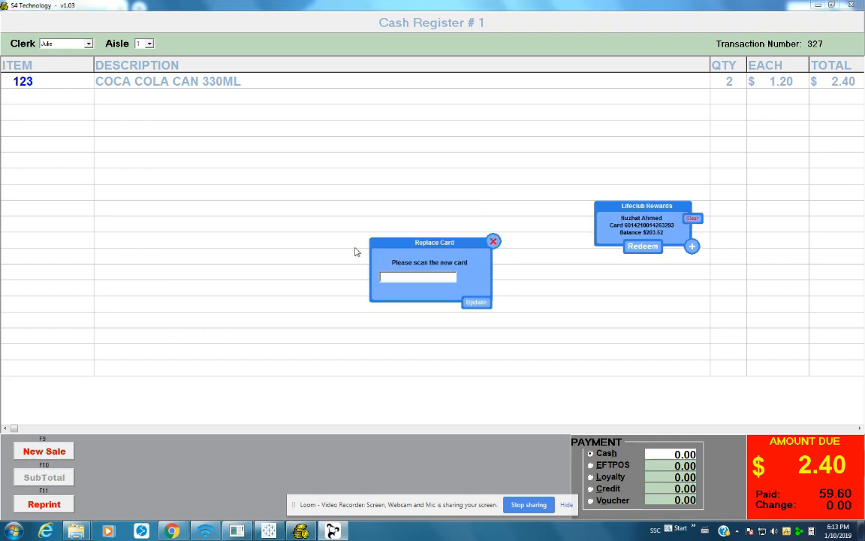
key(Return)
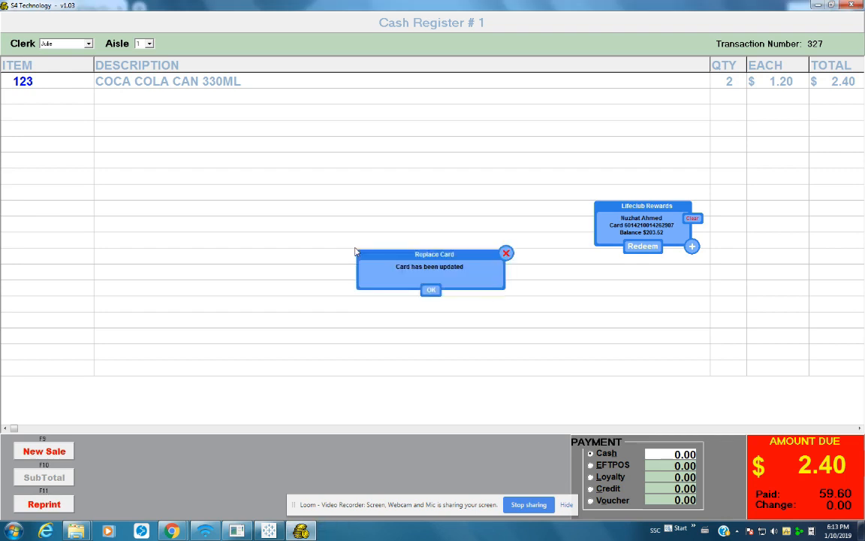
click(433, 290)
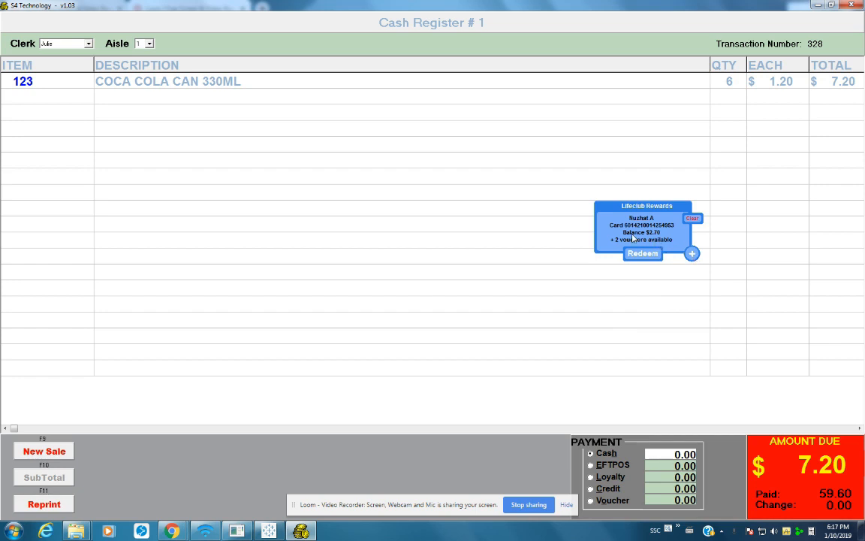
Use the Welcome Double Points Voucher from the member's voucher list
click(691, 253)
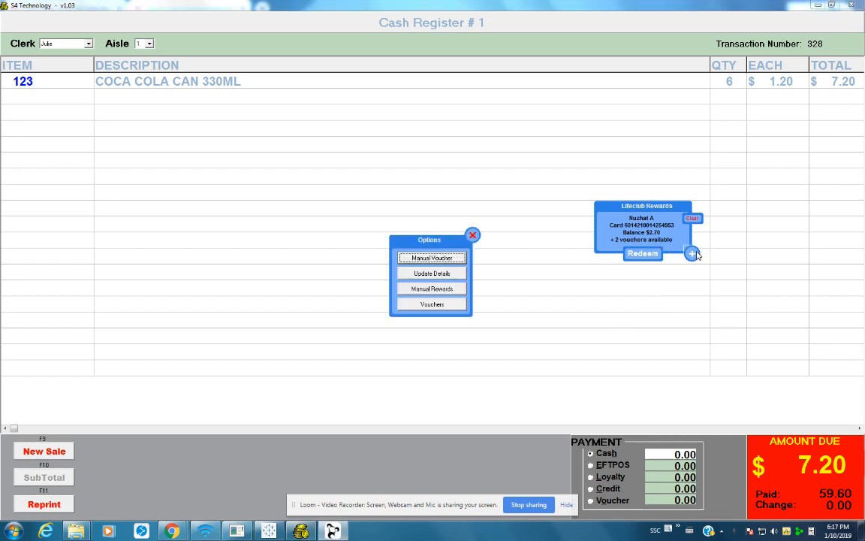
click(455, 304)
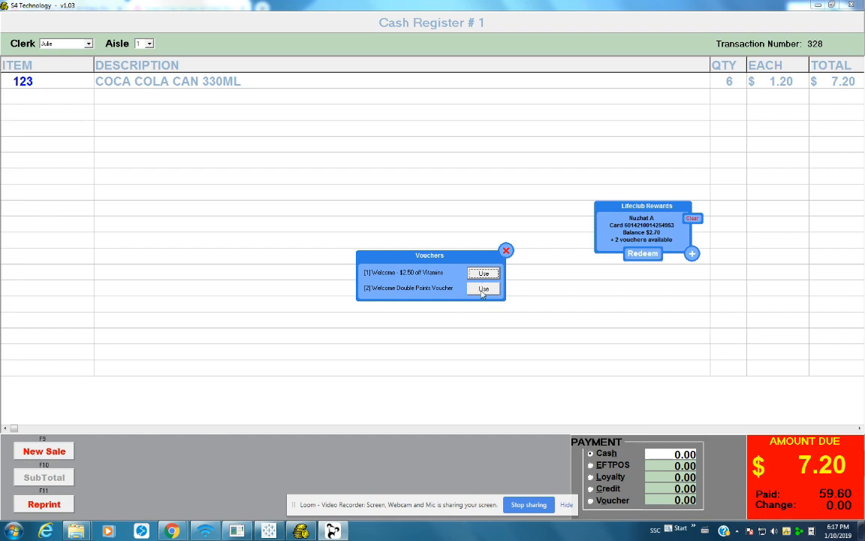
click(482, 289)
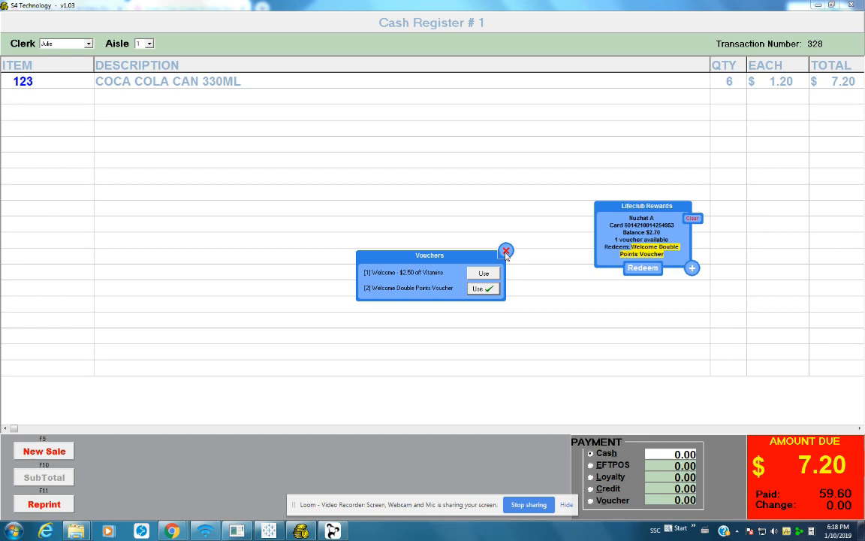
click(506, 251)
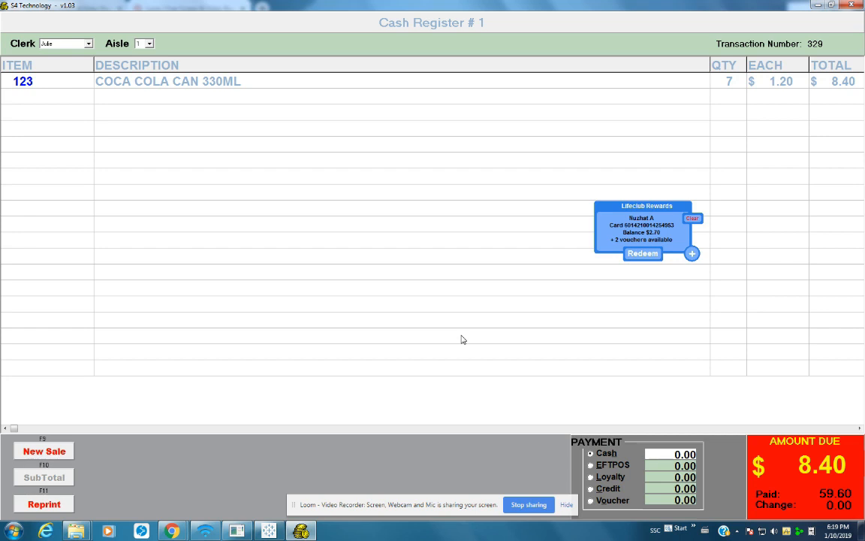
Start a new sale with item 123 cola cans, raising the quantity to 7
click(44, 450)
text(123)
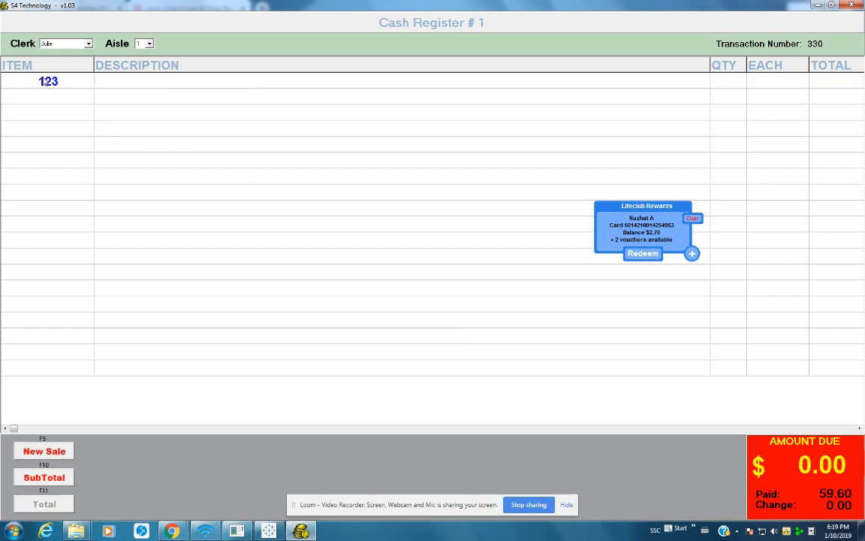
key(Return)
click(44, 81)
click(44, 81)
click(45, 82)
click(45, 81)
click(45, 81)
click(44, 81)
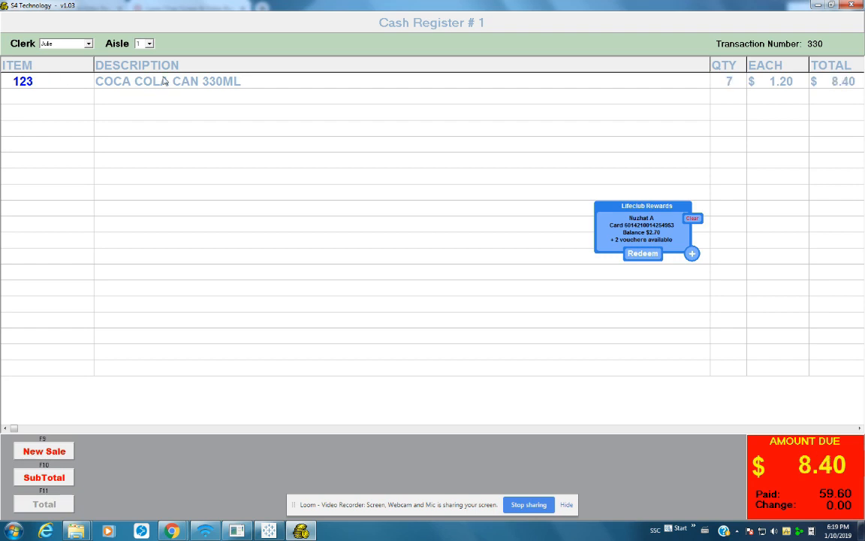
Apply the Welcome - $2.50 off Vitamins voucher and subtotal the sale
click(692, 253)
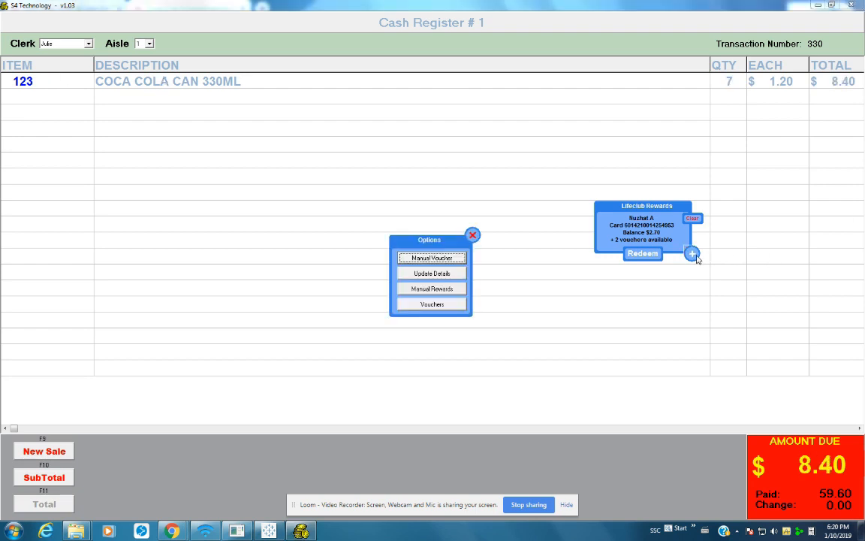
click(431, 303)
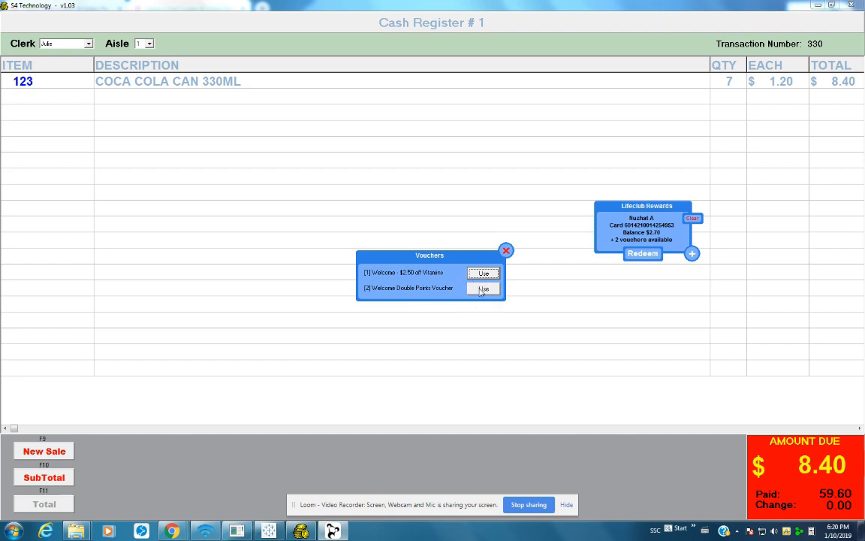
click(484, 273)
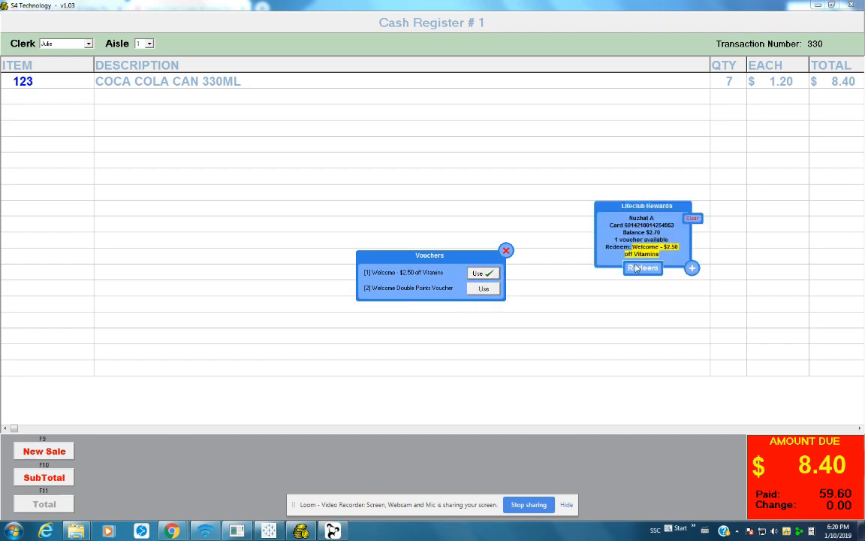
click(507, 250)
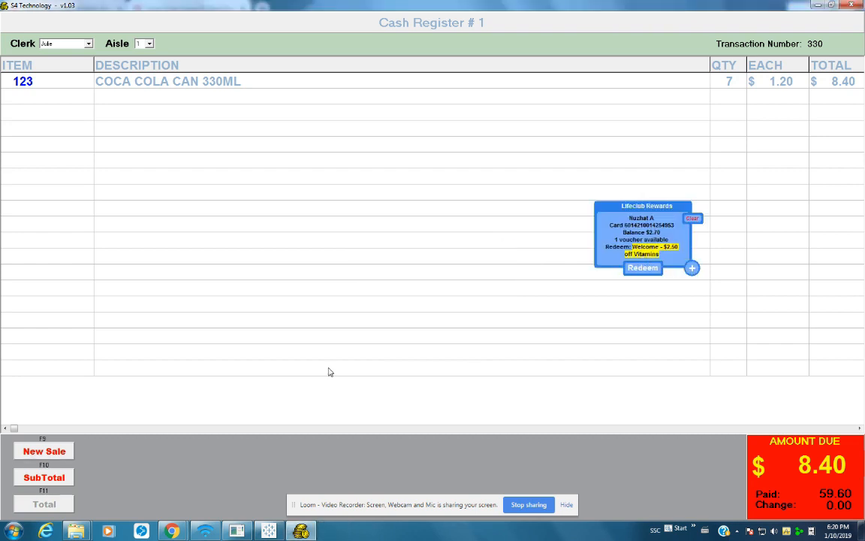
click(50, 477)
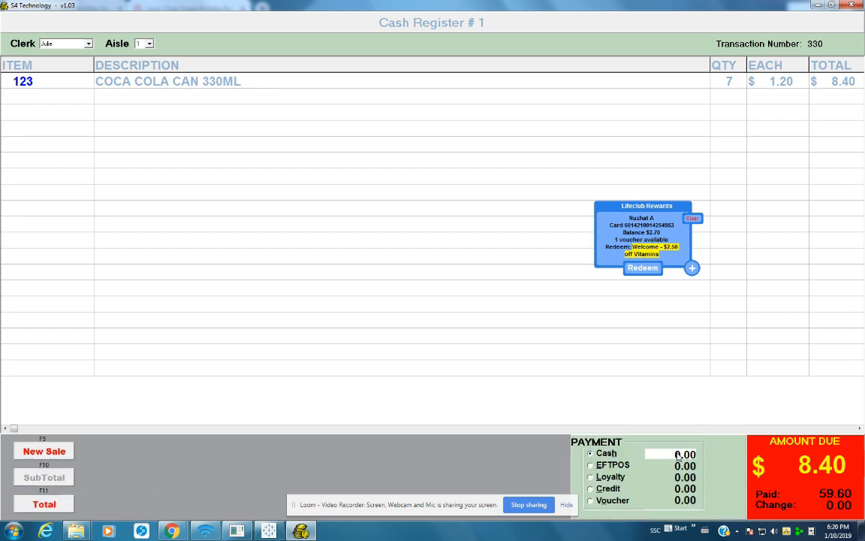
Pay $20.00 cash plus $2.50 loyalty dollars and finalise, giving $14.10 change
text(2000)
click(606, 477)
text(250)
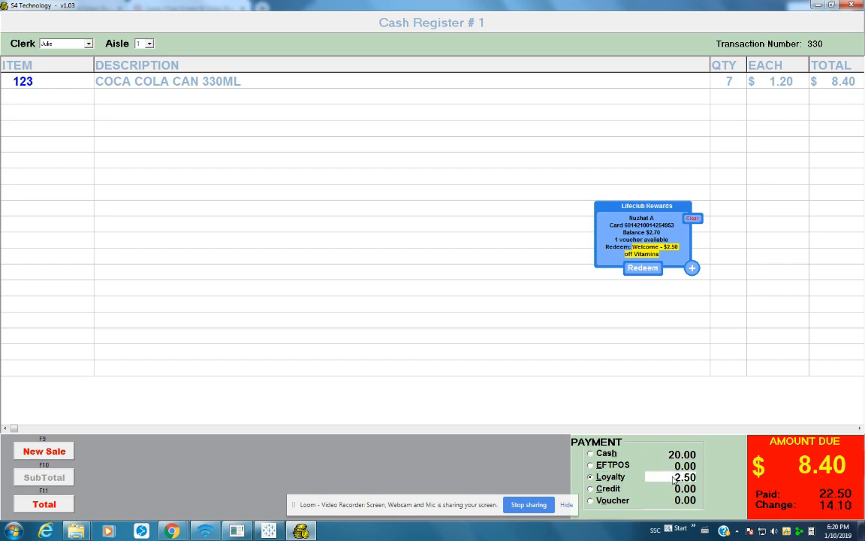
click(51, 506)
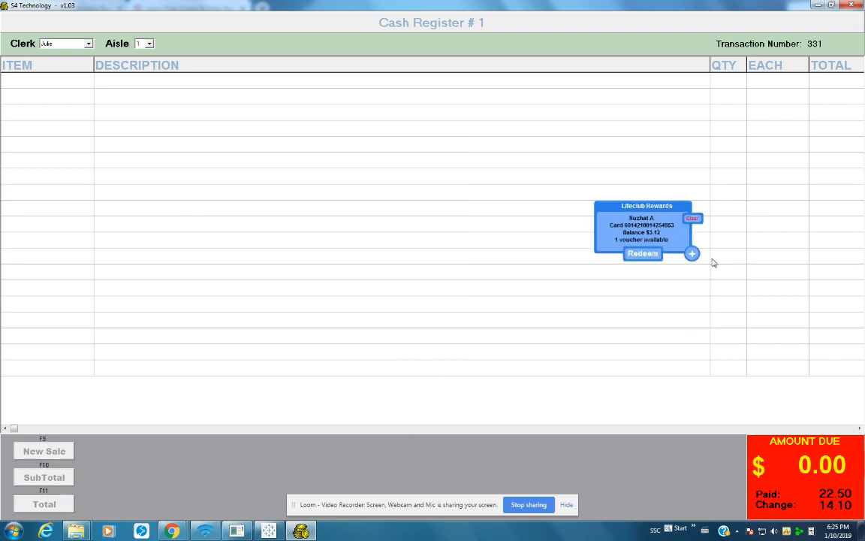
Add 2 reward dollars to the LifeClub card via Manual Rewards, making the balance $5.12
click(692, 254)
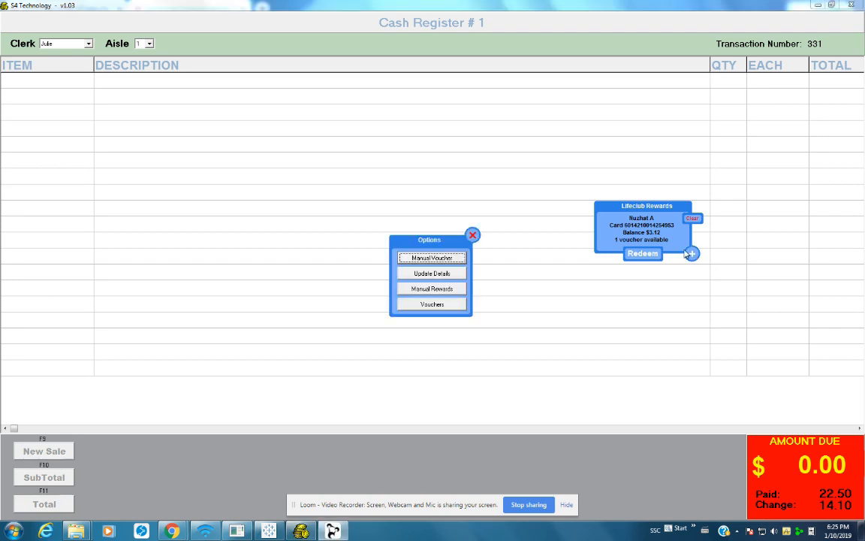
click(440, 289)
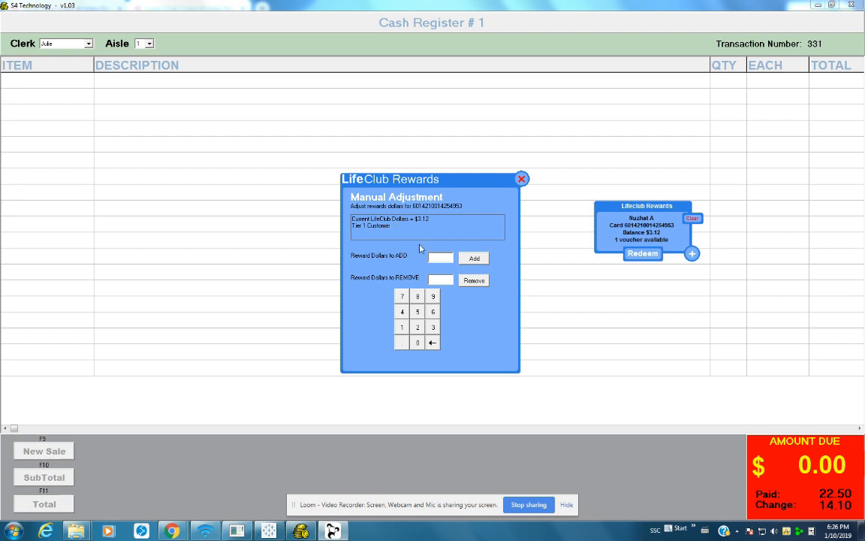
text(2)
click(474, 259)
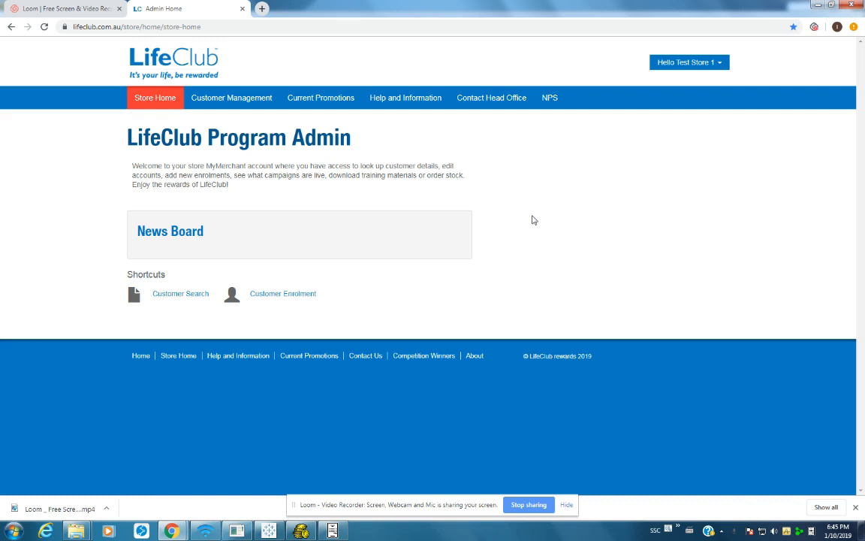
Search Customer Management by the member's card number and open their Transactions Detail
click(293, 96)
click(247, 99)
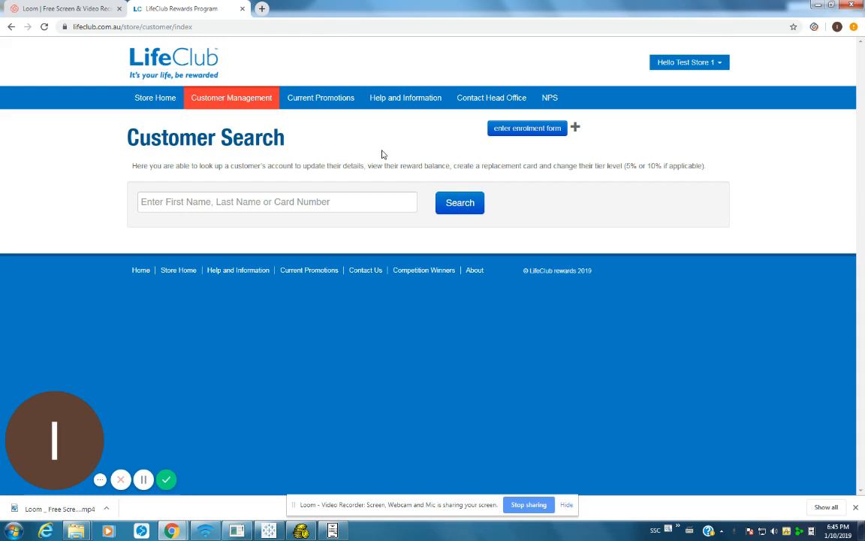
click(219, 200)
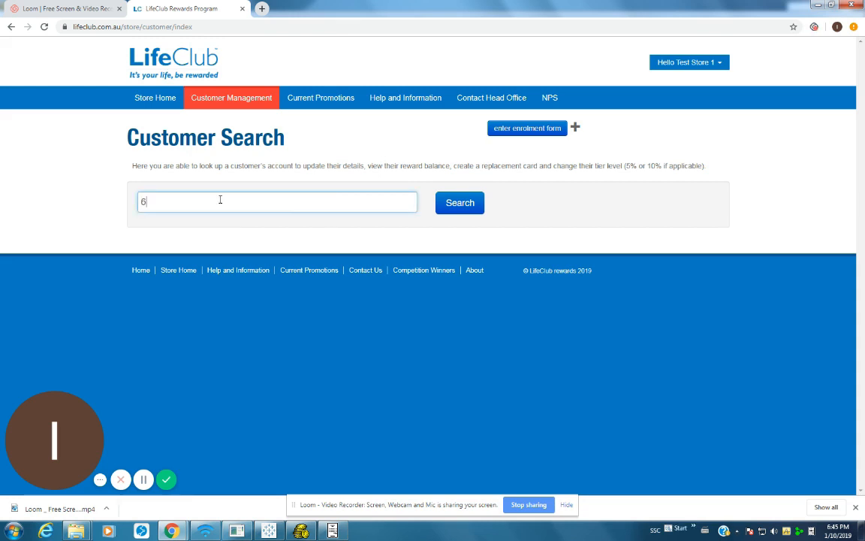
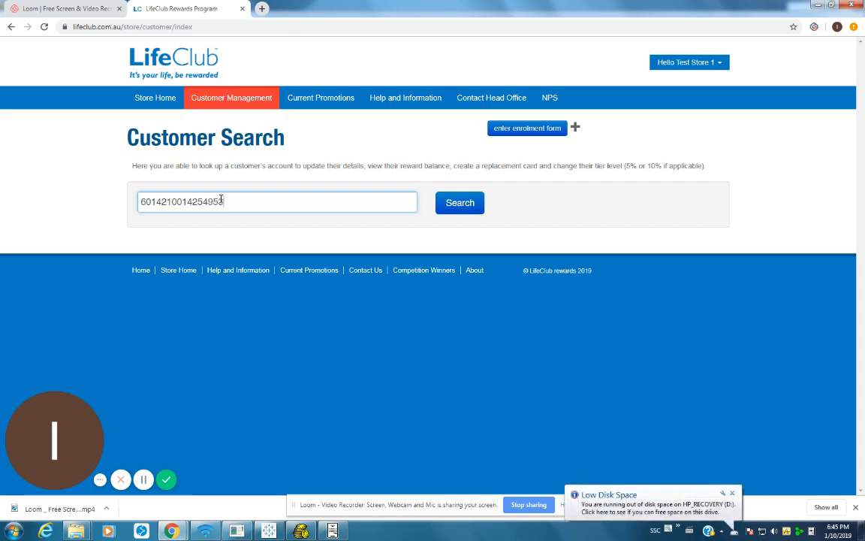
click(452, 205)
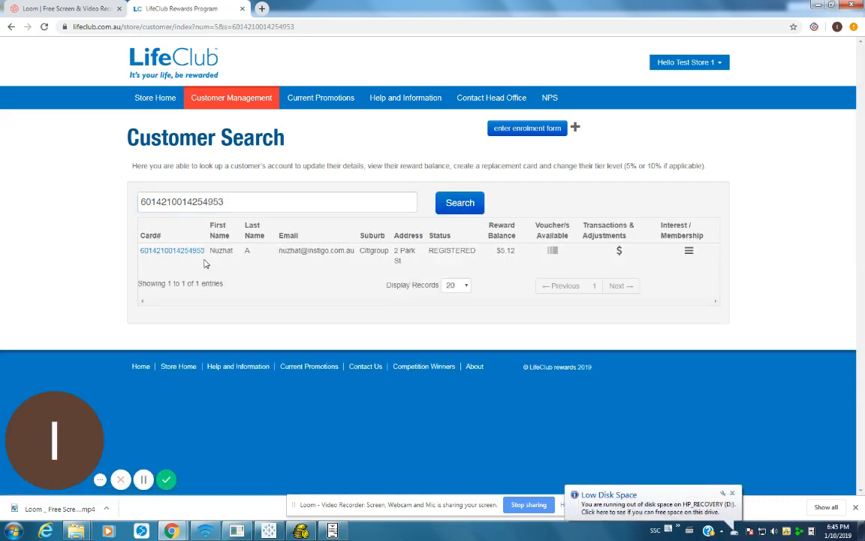
click(618, 251)
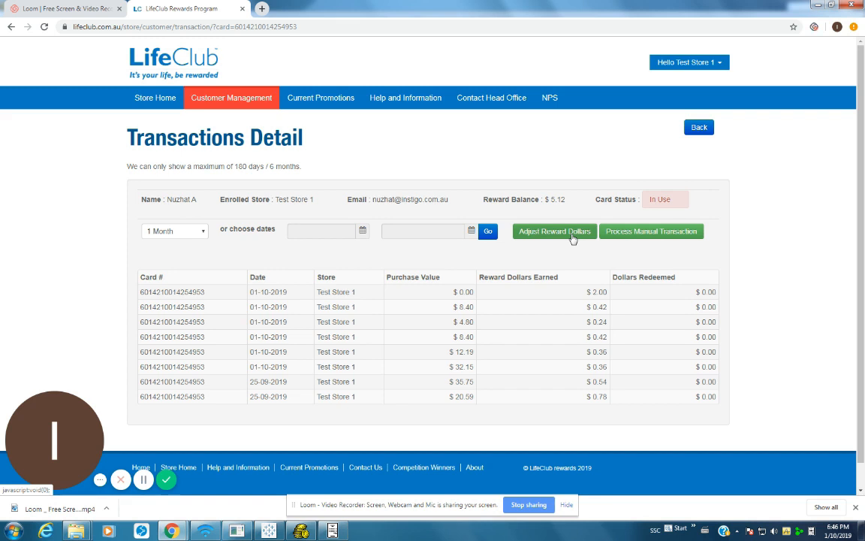
Add $2.00 reward dollars to the customer, raising the balance to $7.12, then go to Help and Information
click(573, 238)
click(402, 281)
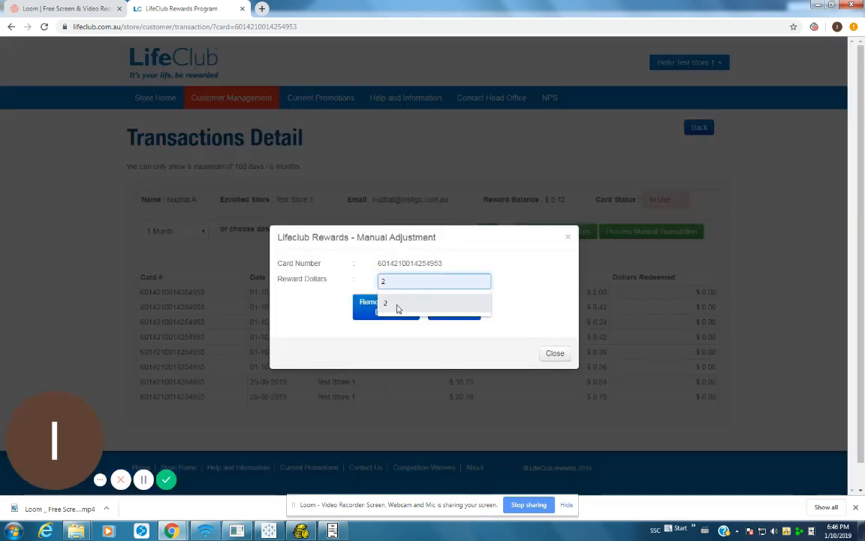
click(398, 307)
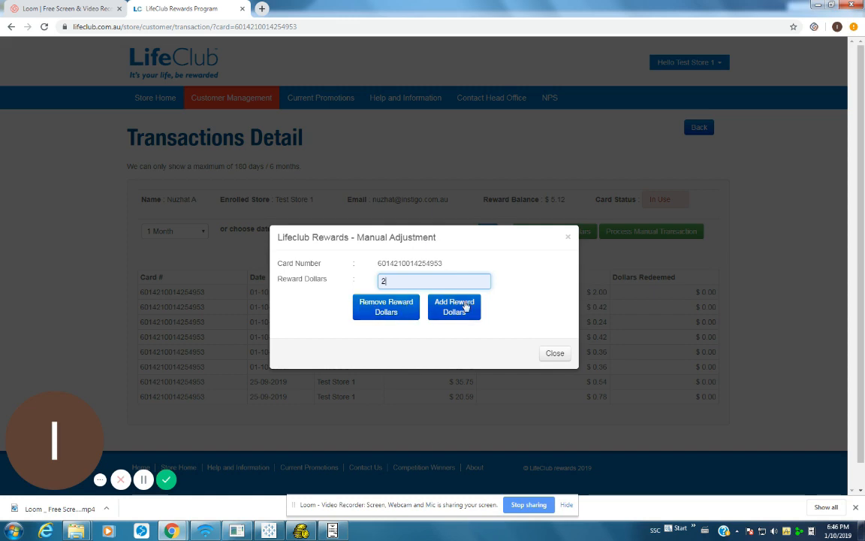
click(466, 306)
click(556, 325)
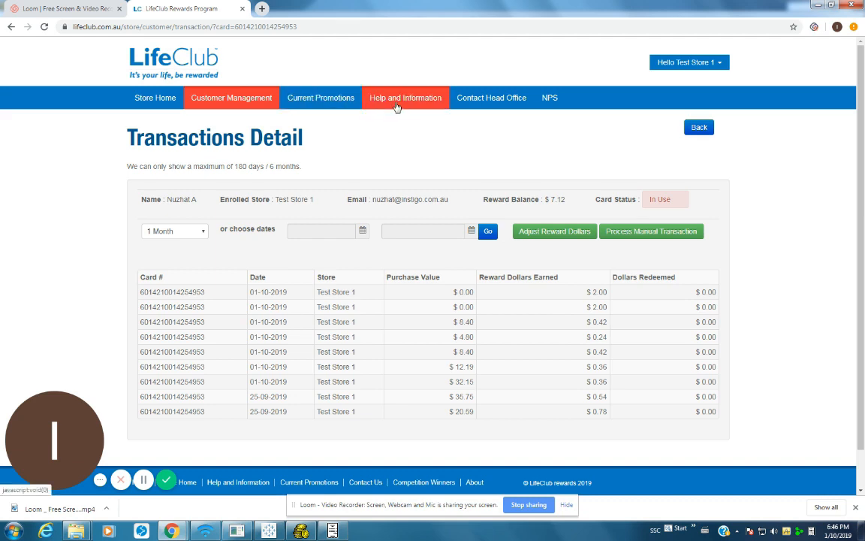
click(397, 104)
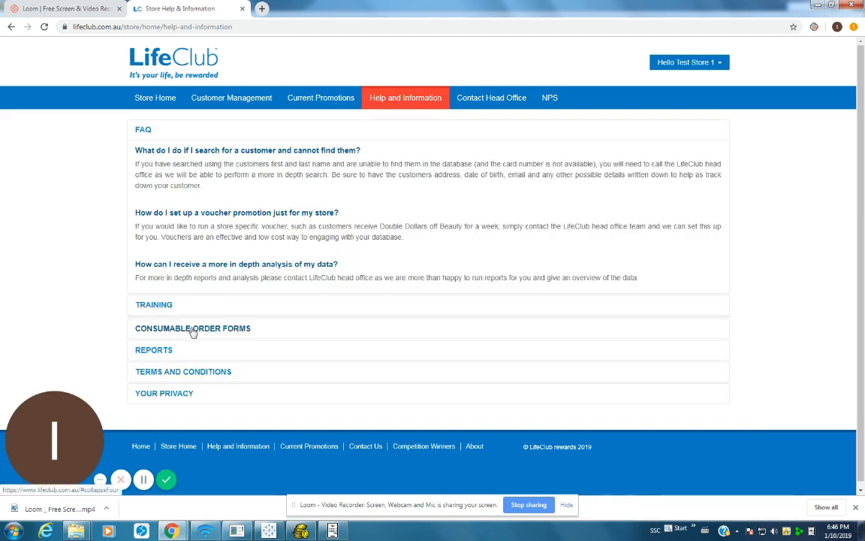
Expand the TRAINING and FAQ help sections
click(159, 305)
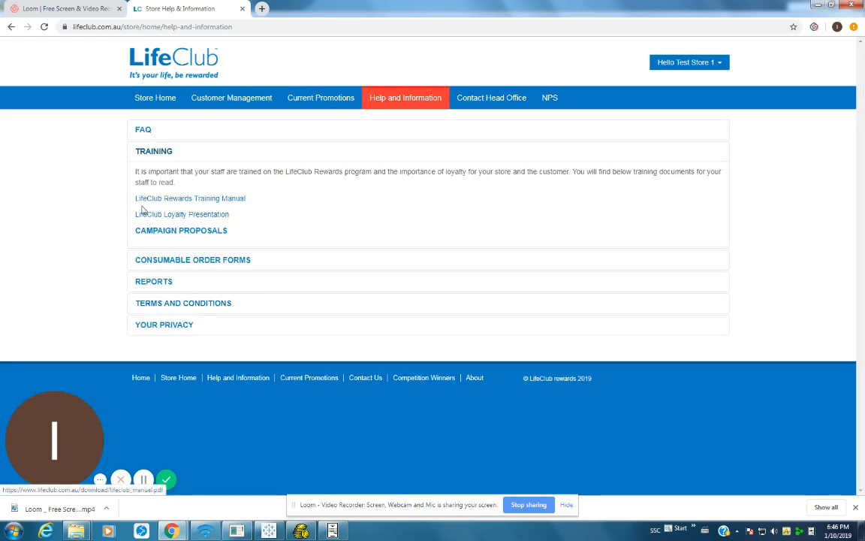
click(145, 132)
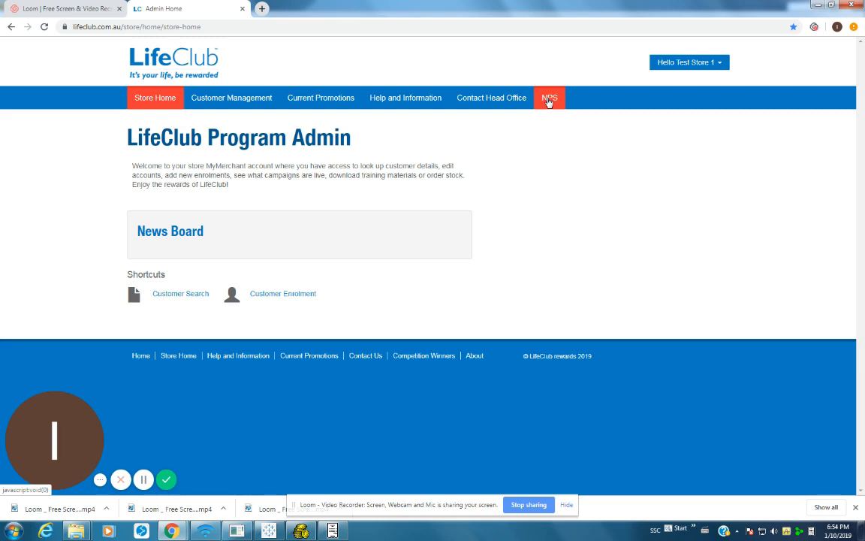
Open NPS Reports and switch the report type from Graph to Data
click(548, 101)
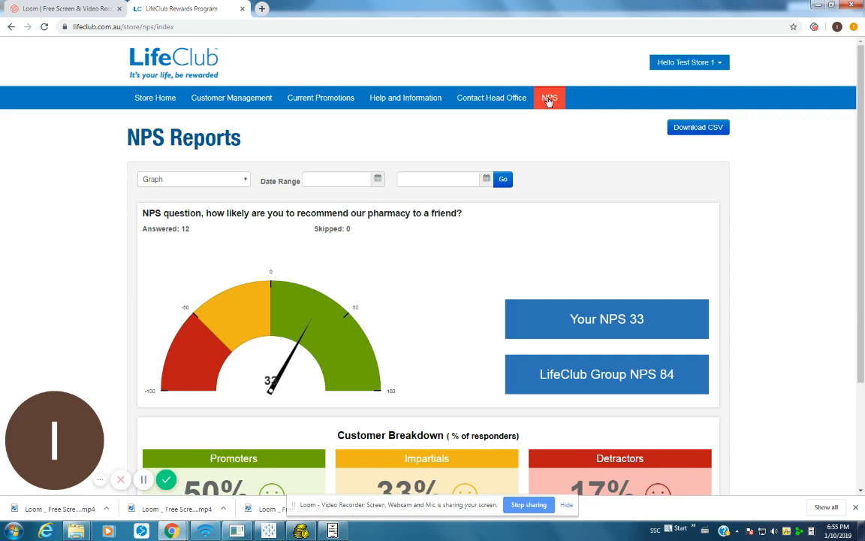
click(550, 106)
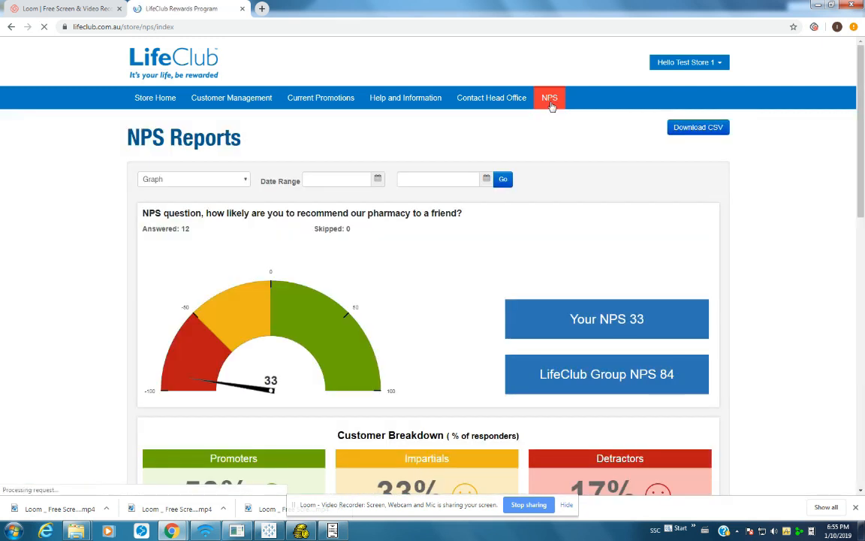
click(212, 180)
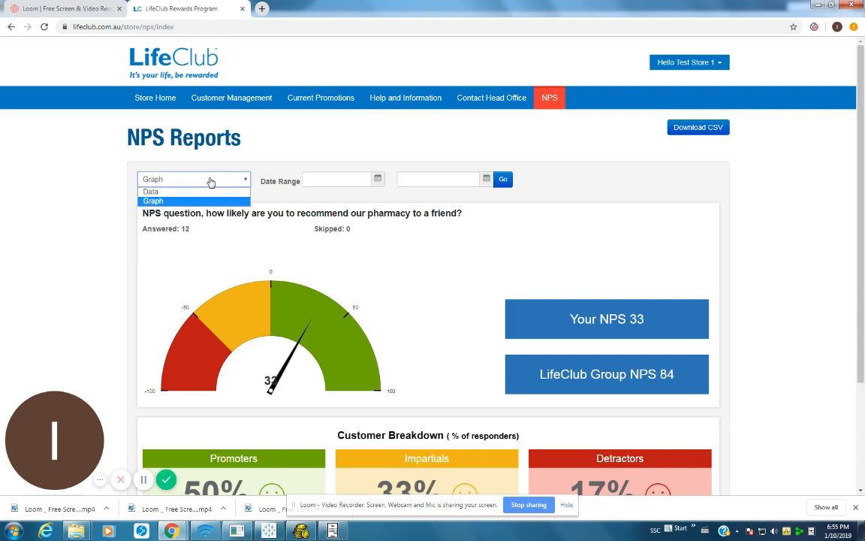
click(211, 182)
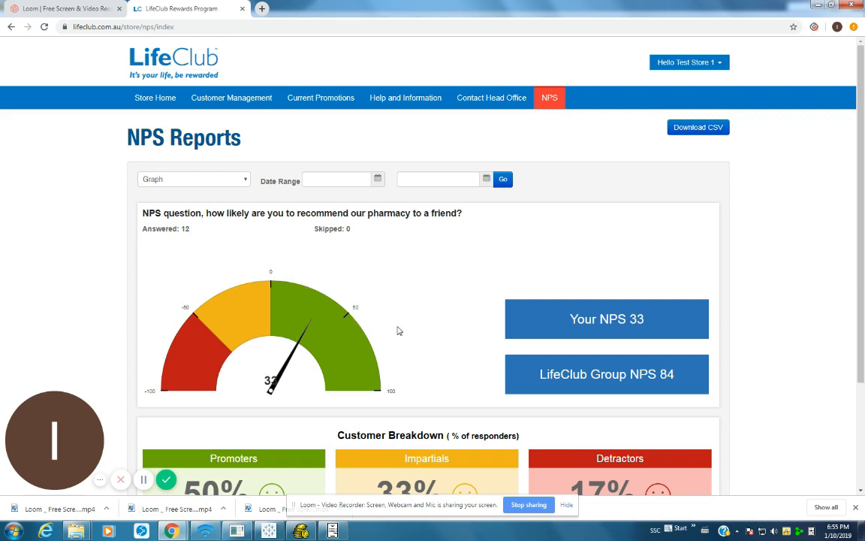
click(194, 180)
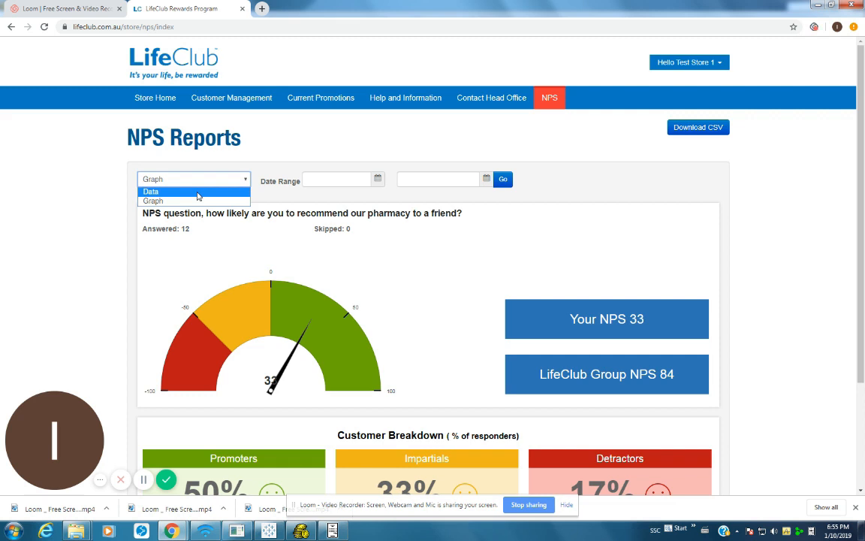
click(198, 193)
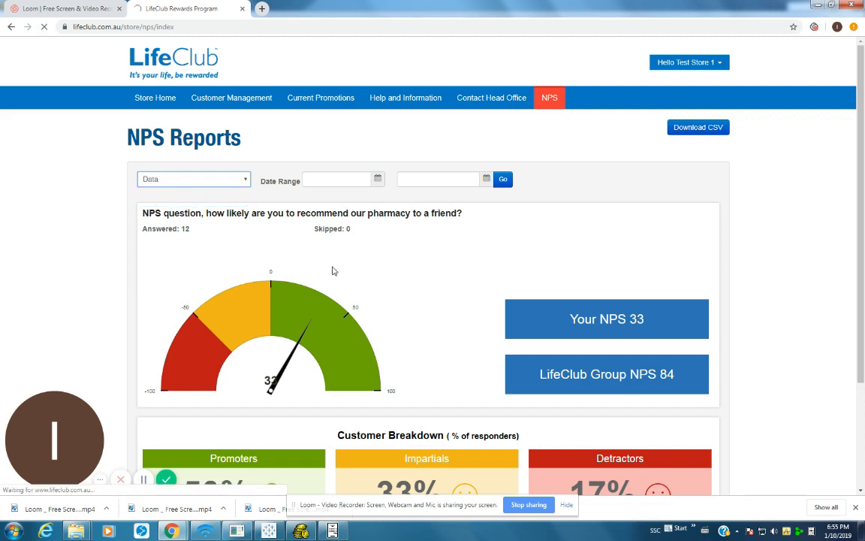
Scroll through the NPS responses table and view the store comment on the first response
scroll(297, 226, down, 5)
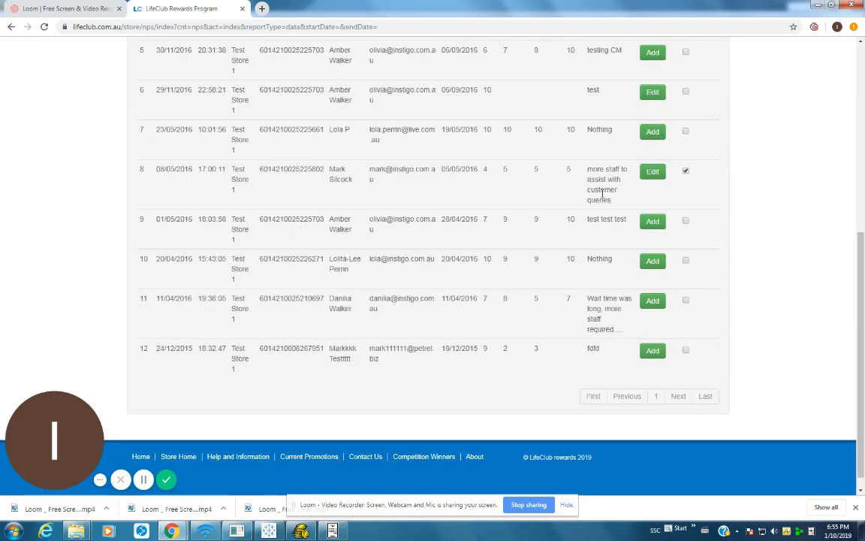
scroll(555, 233, up, 5)
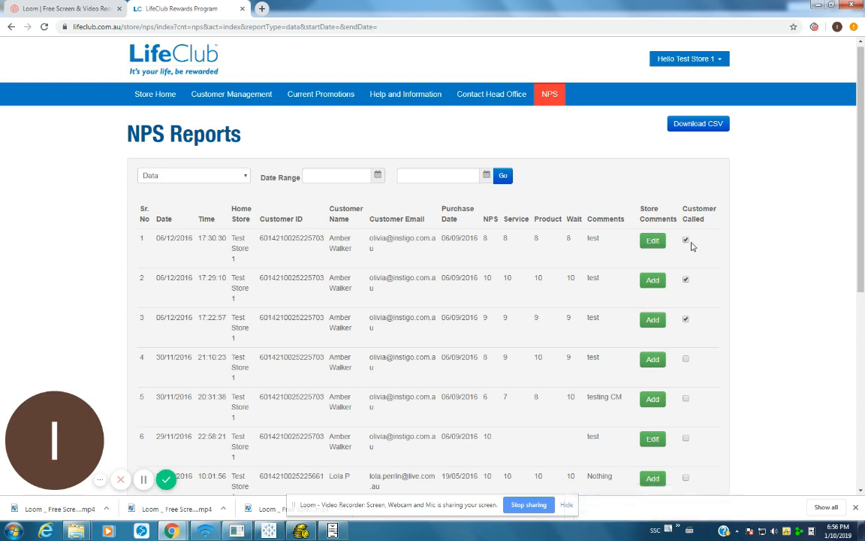
click(651, 242)
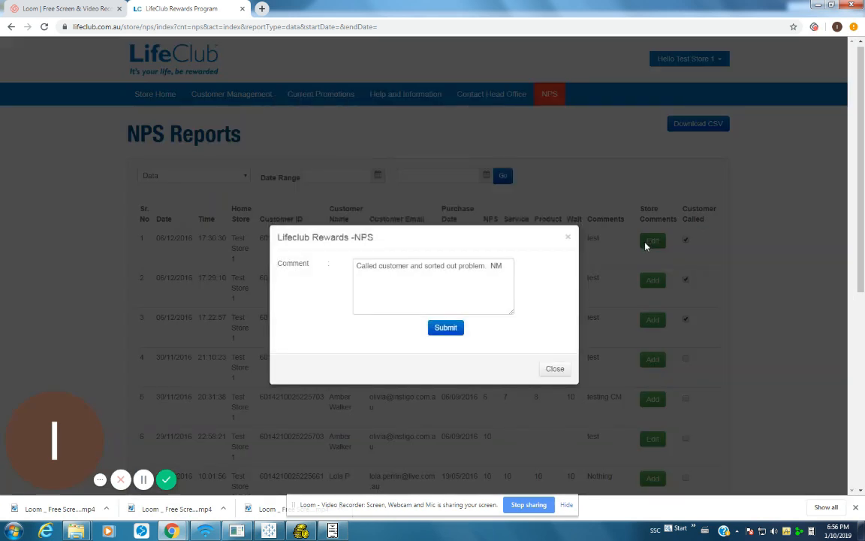
click(569, 239)
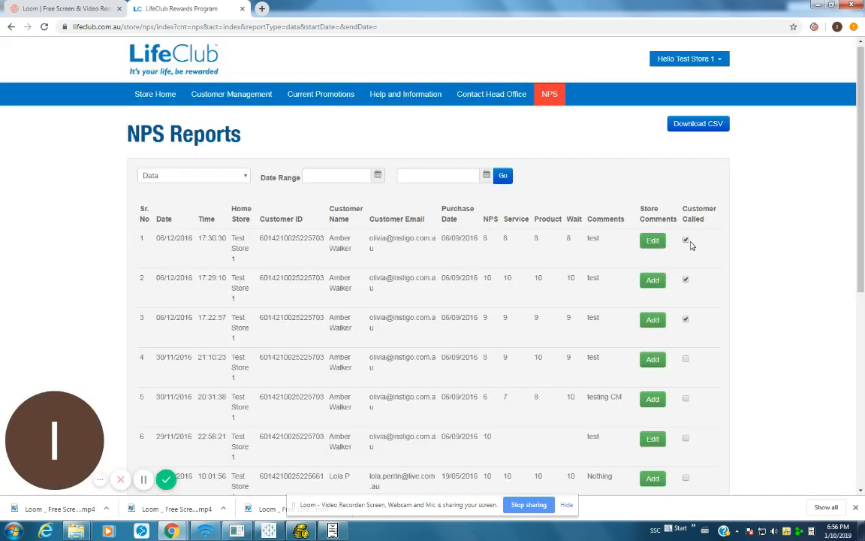